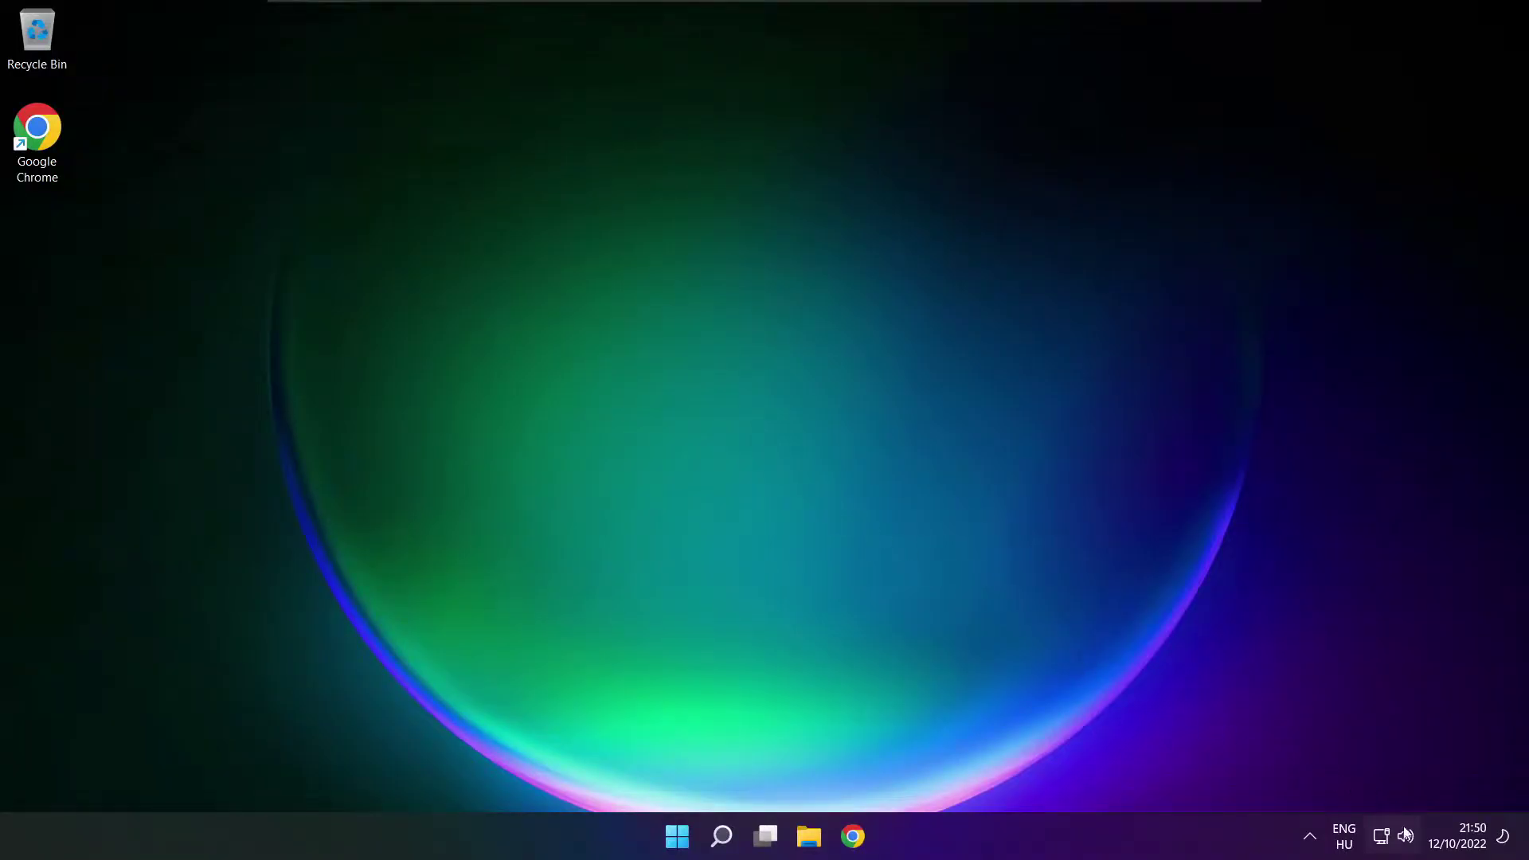
Make Speakers (High Definition Audio Device) the Quick Settings sound output, then dismiss the flyout.
left_click(1405, 838)
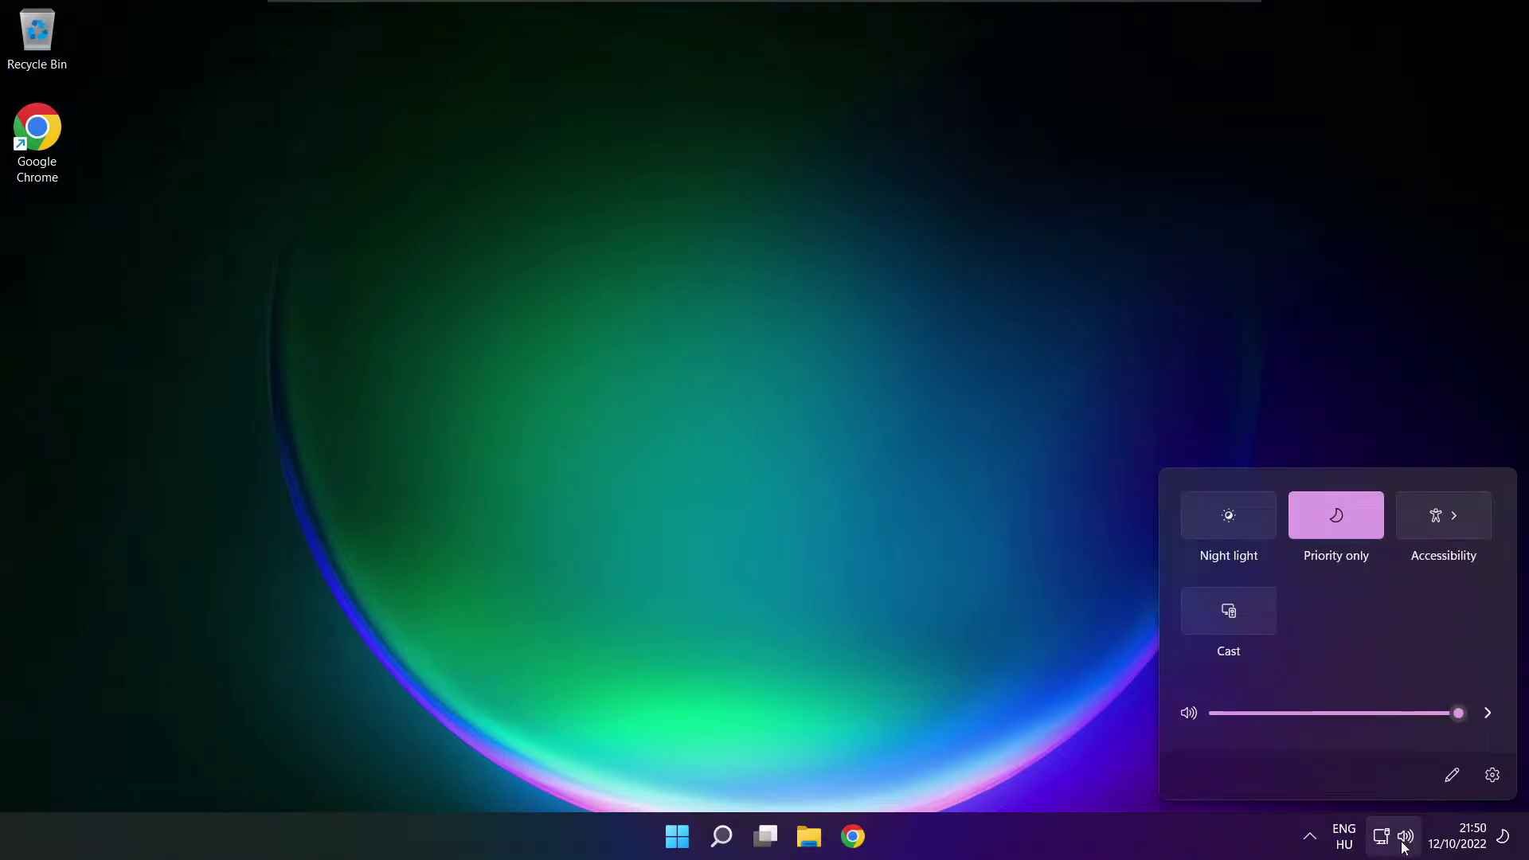
left_click(1488, 716)
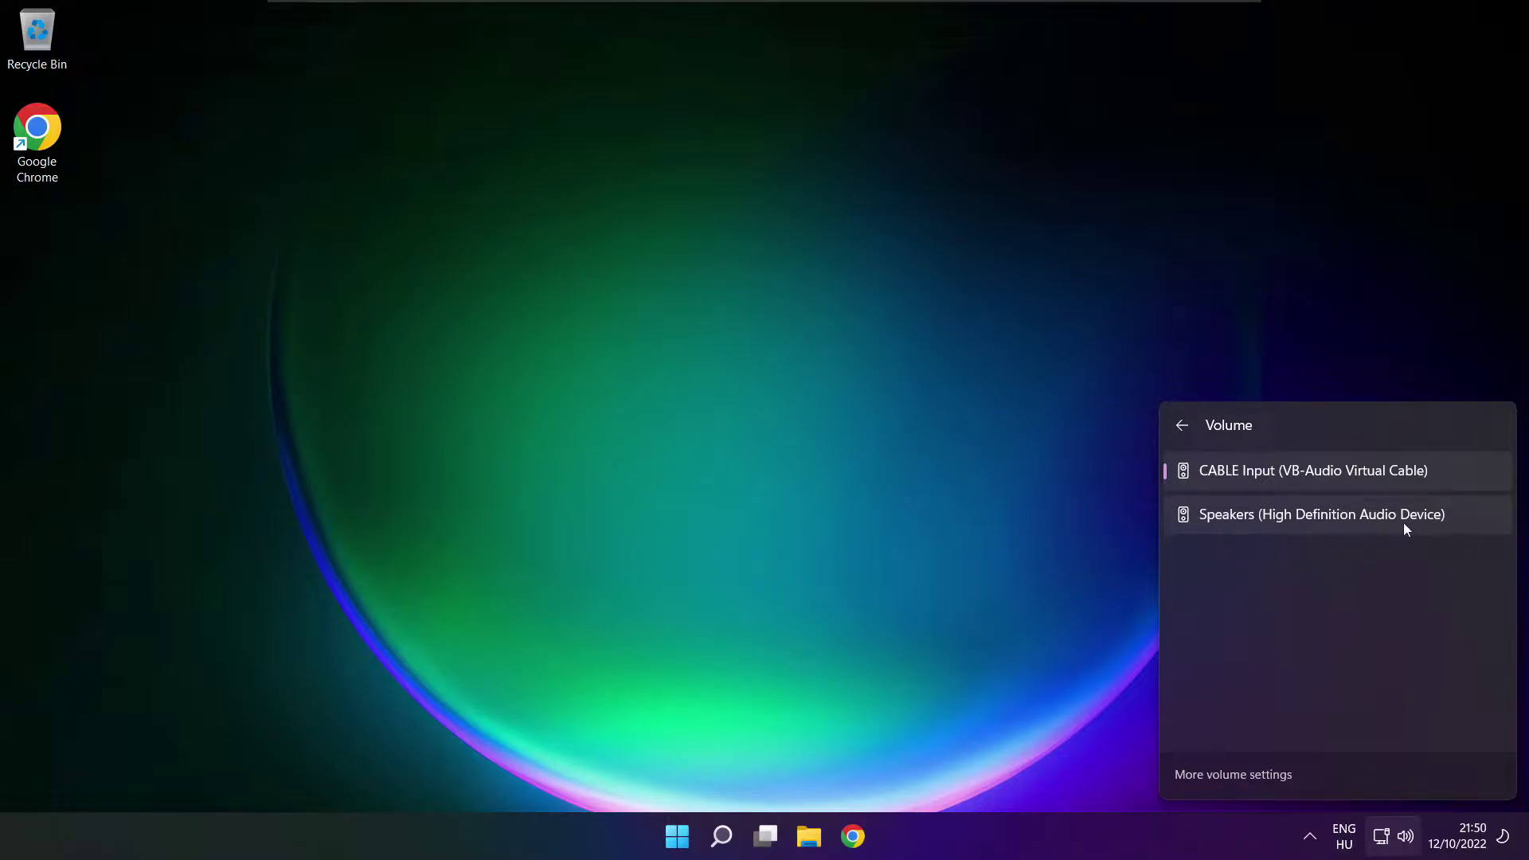
left_click(1462, 529)
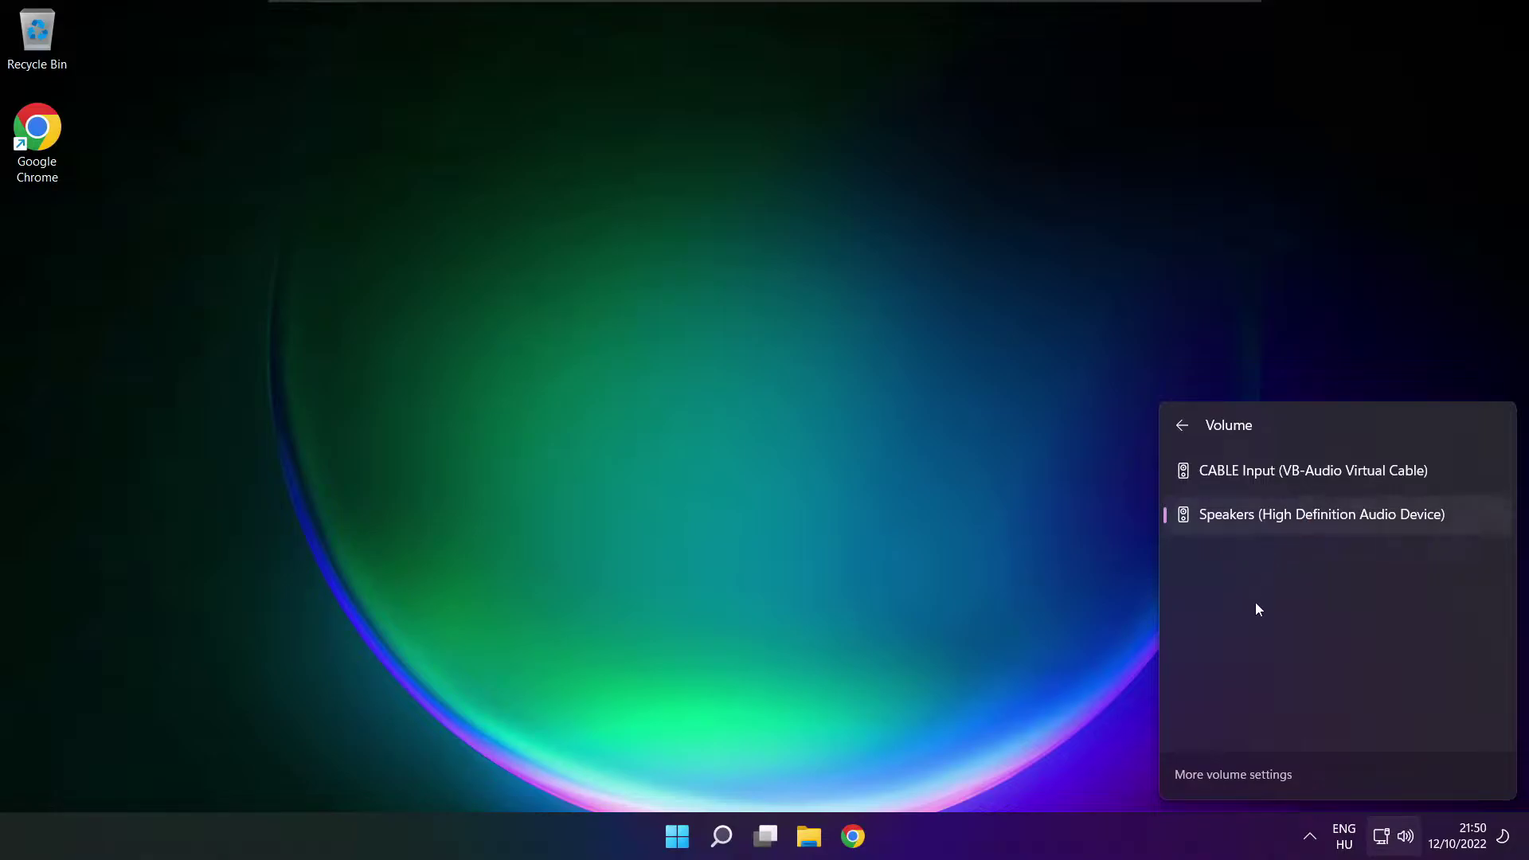
left_click(808, 464)
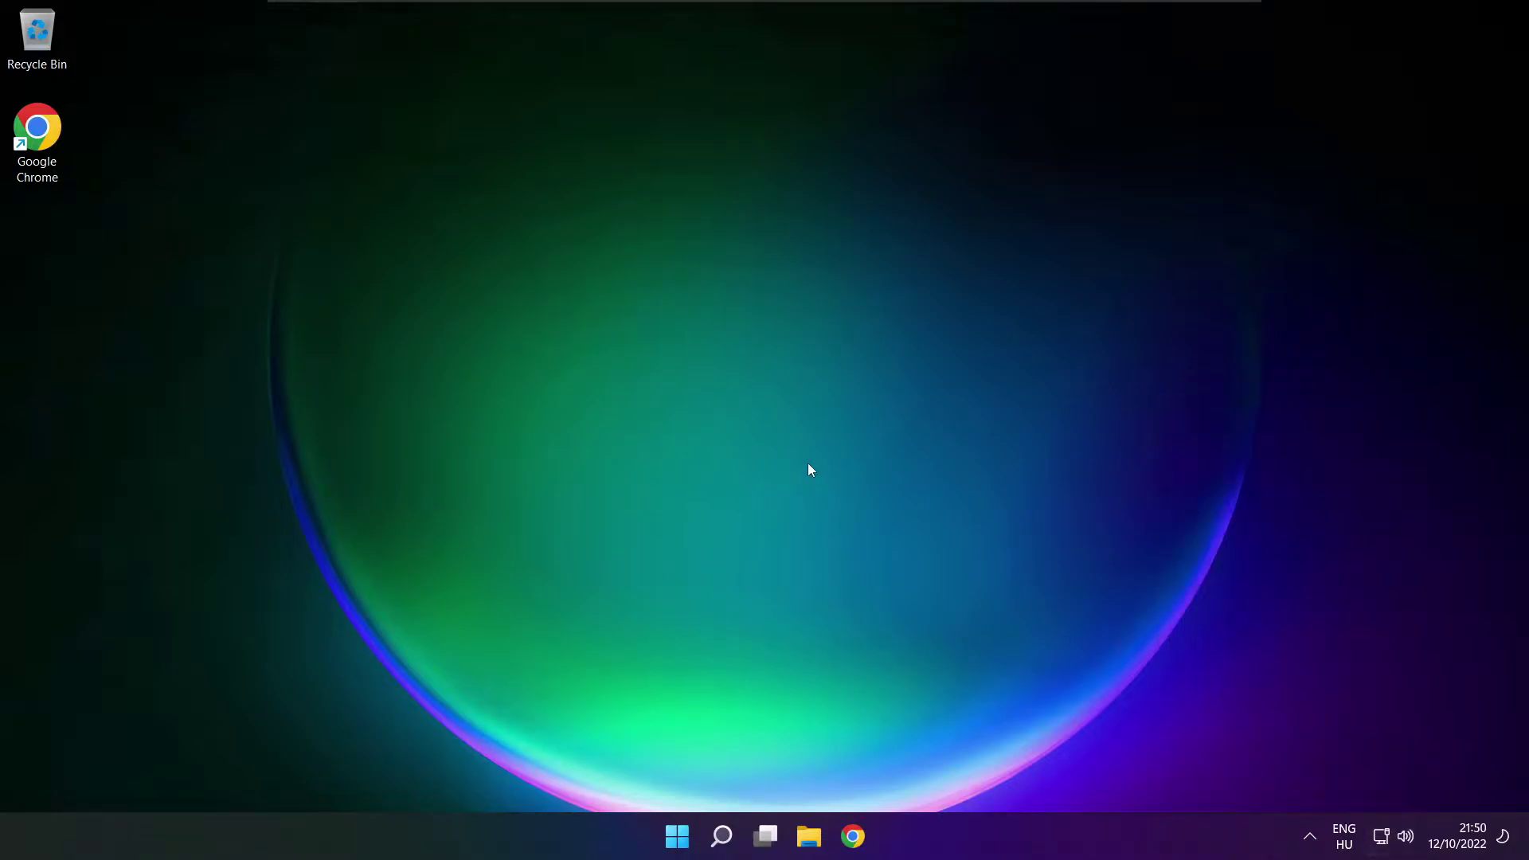
Check the Start menu power options, then reopen the Quick Settings sound output list.
left_click(677, 836)
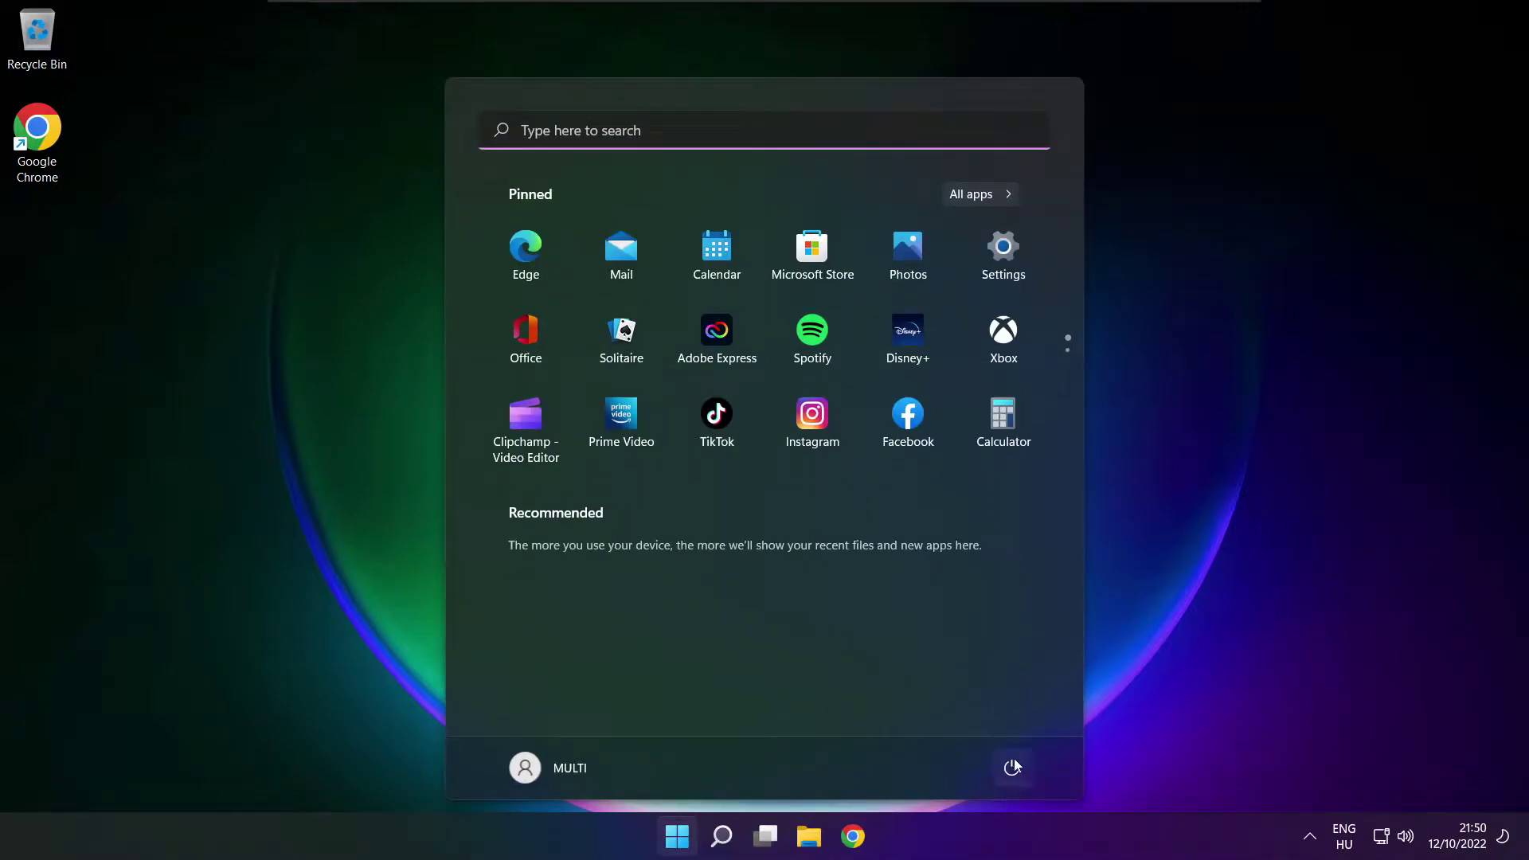
left_click(1011, 767)
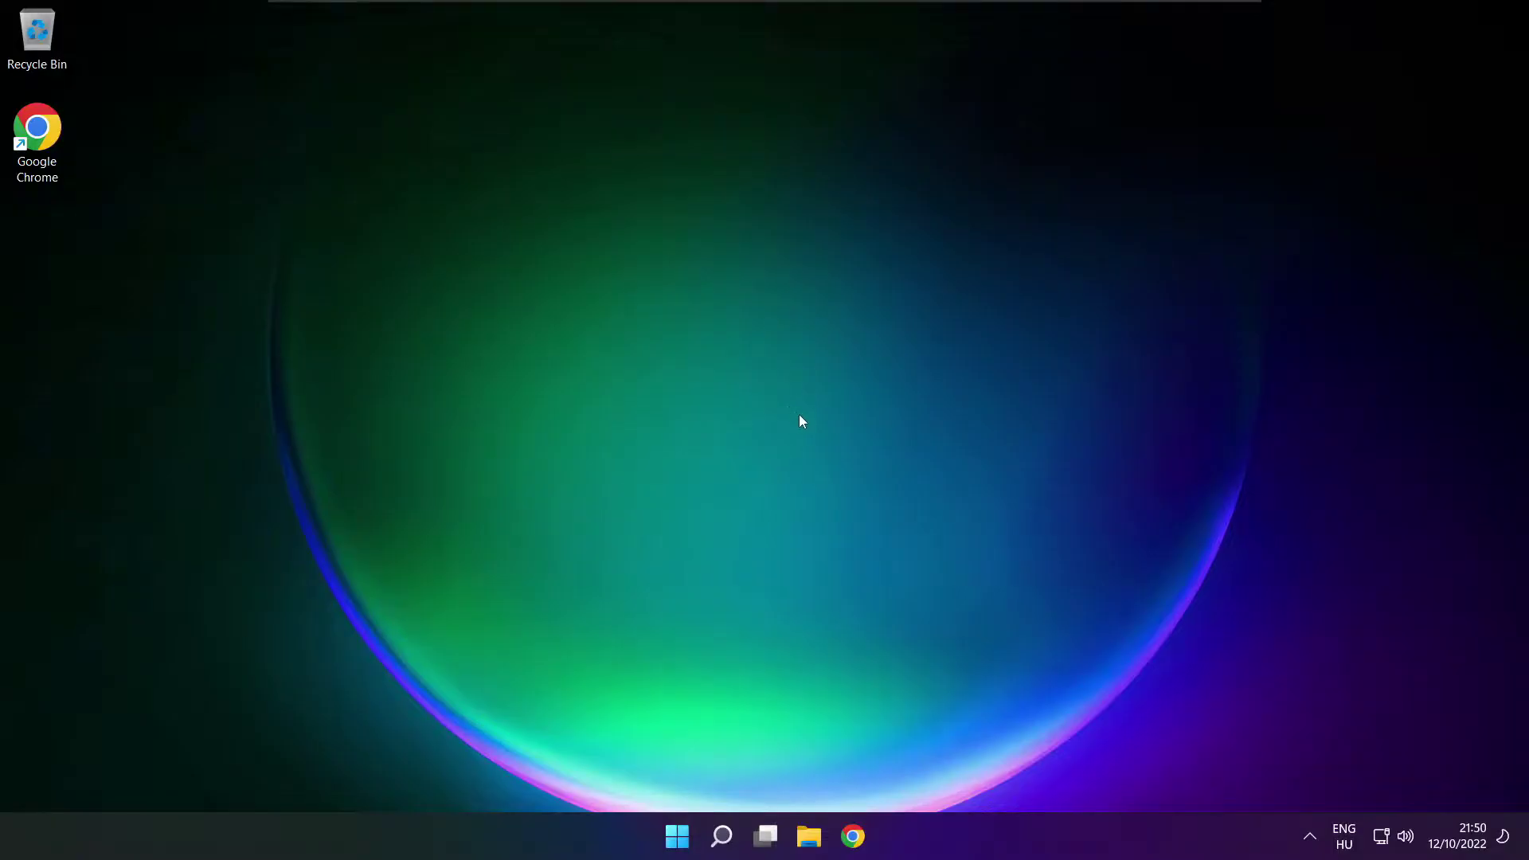
left_click(1409, 841)
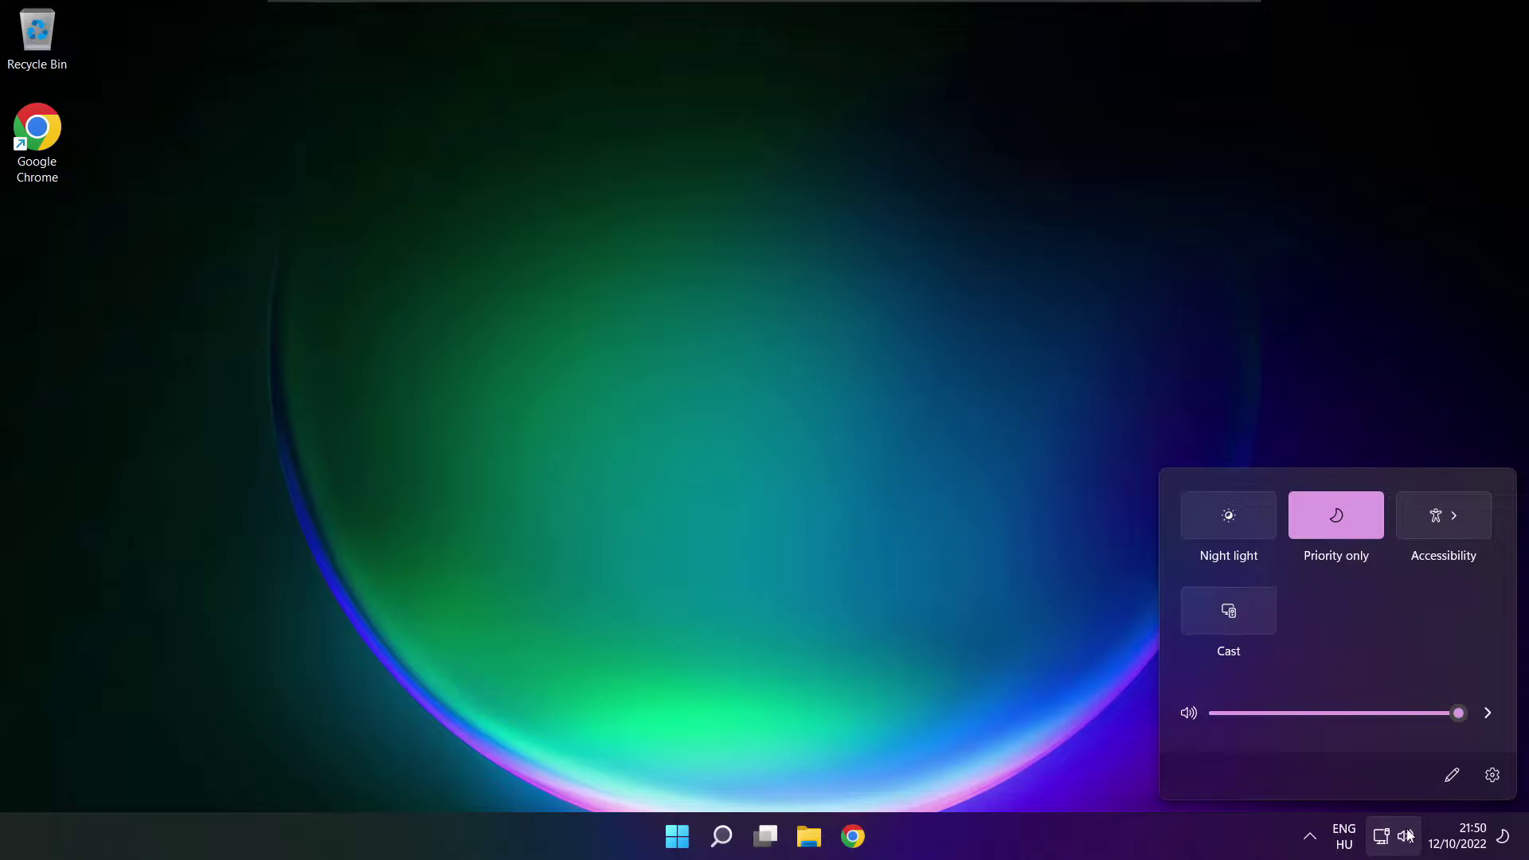
left_click(1489, 714)
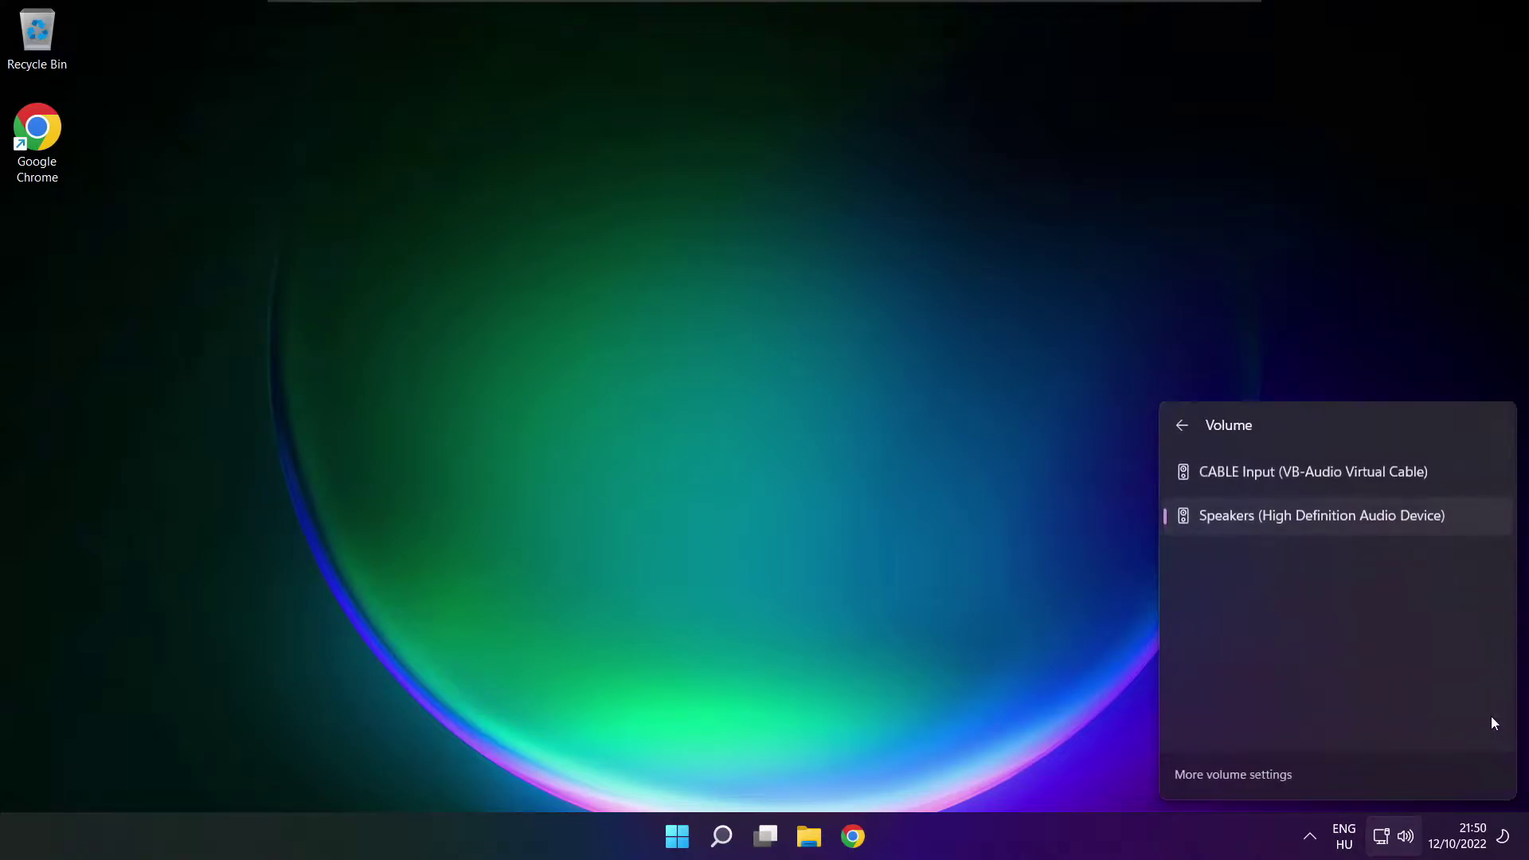
In full Sound settings, keep Speakers as output at volume 100 and reveal Advanced options.
left_click(1235, 775)
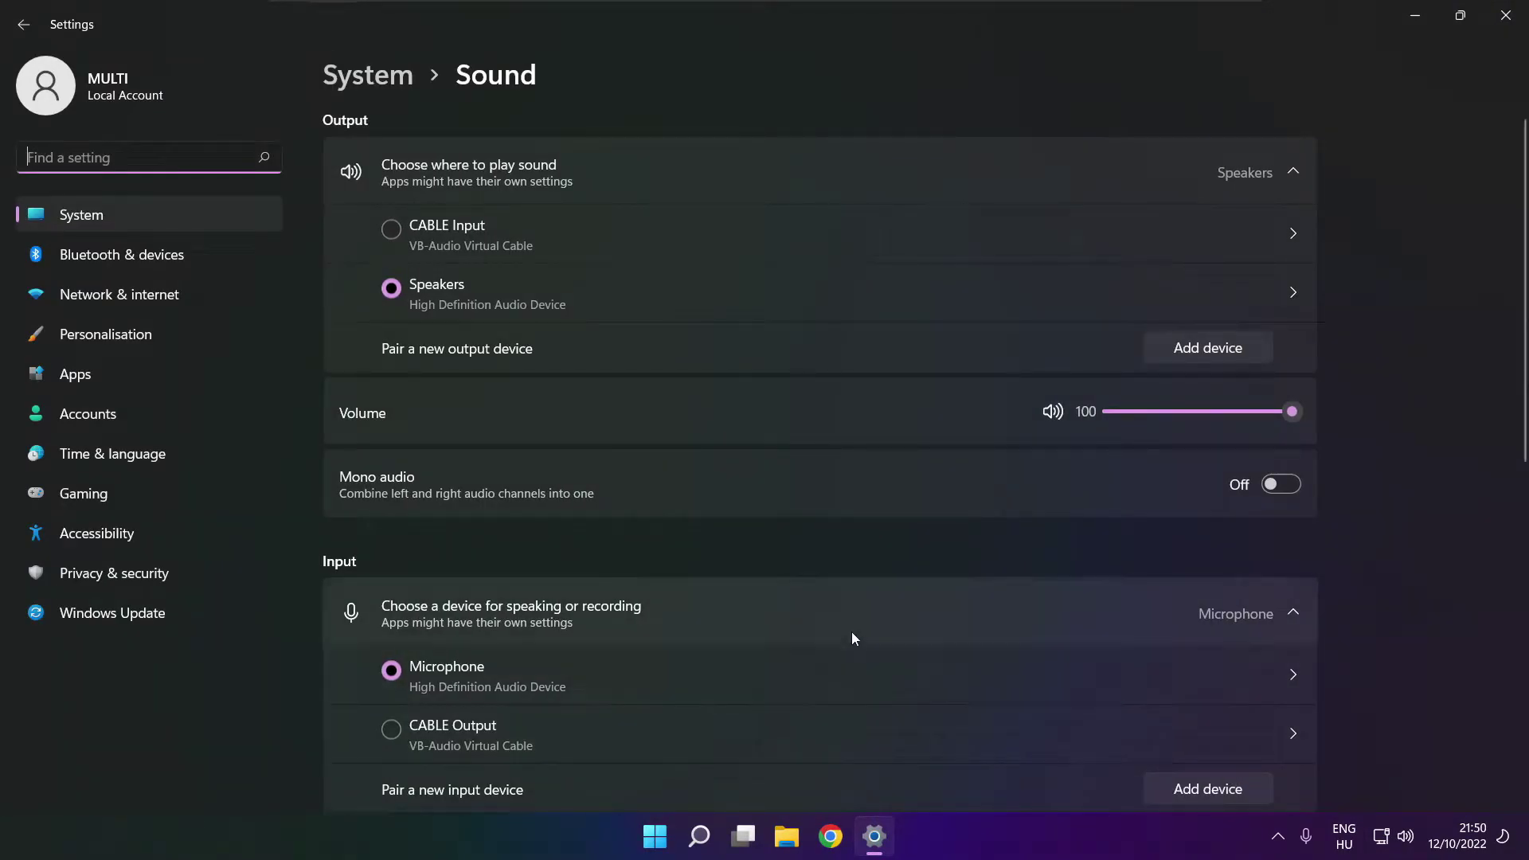
left_click(408, 290)
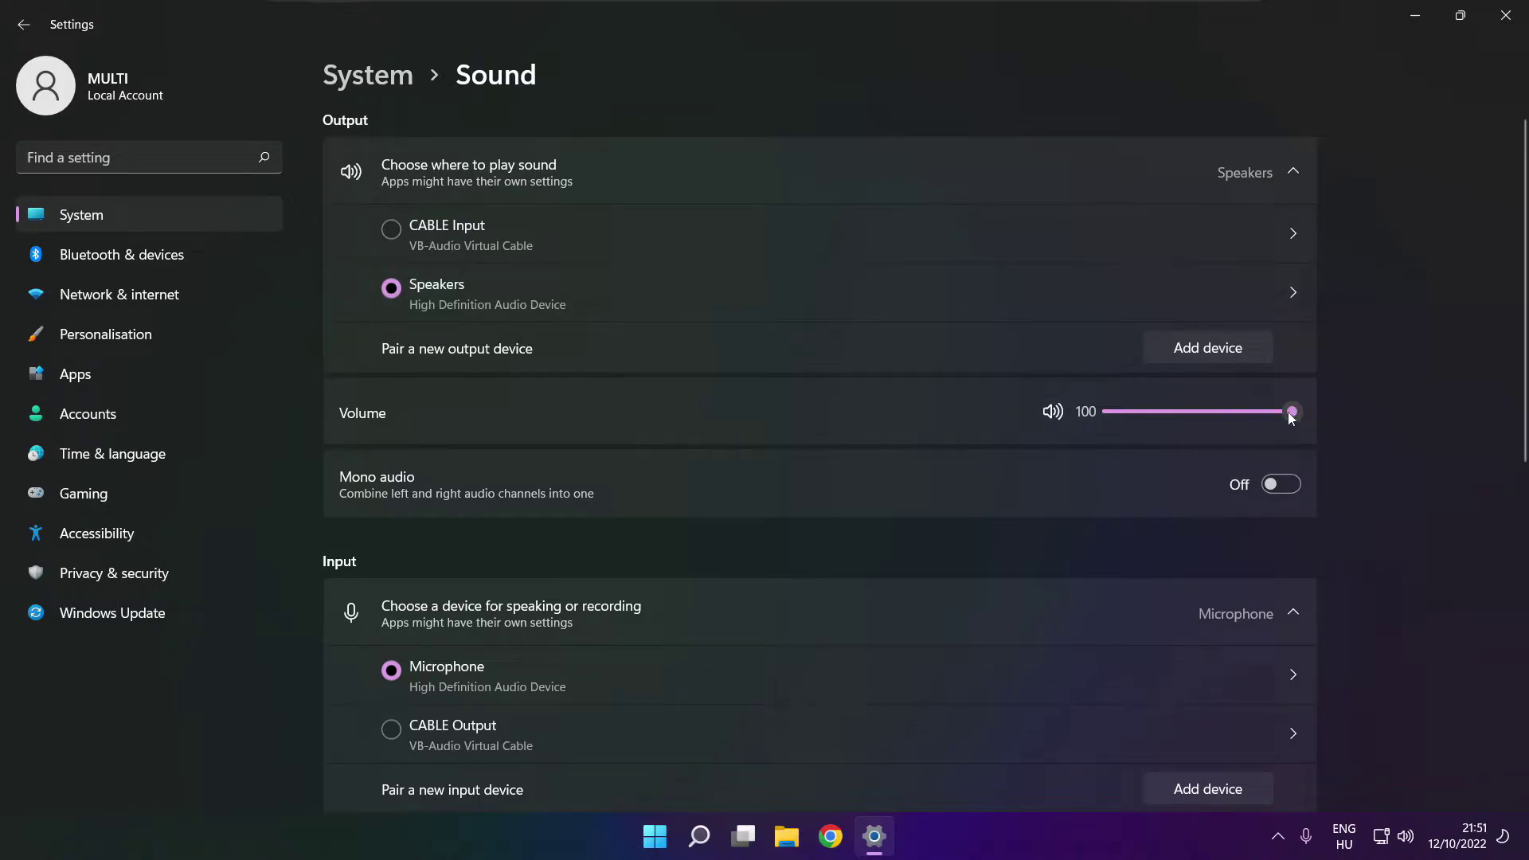
left_click_drag(1292, 413, 1316, 414)
left_click_drag(1520, 404, 1518, 668)
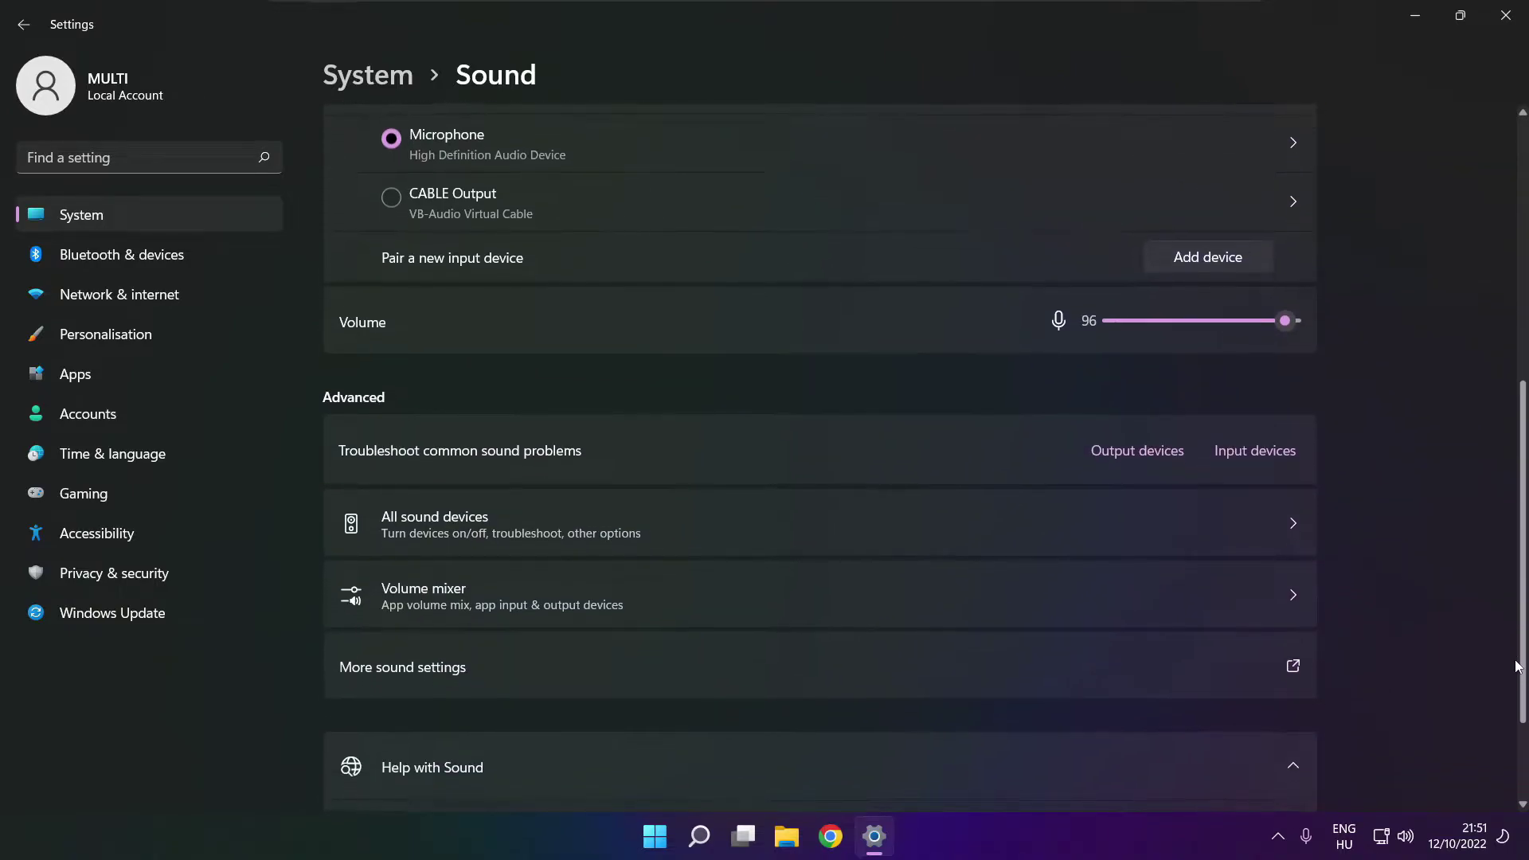
Disable the CABLE Input playback device in the classic Sound control panel.
left_click(629, 678)
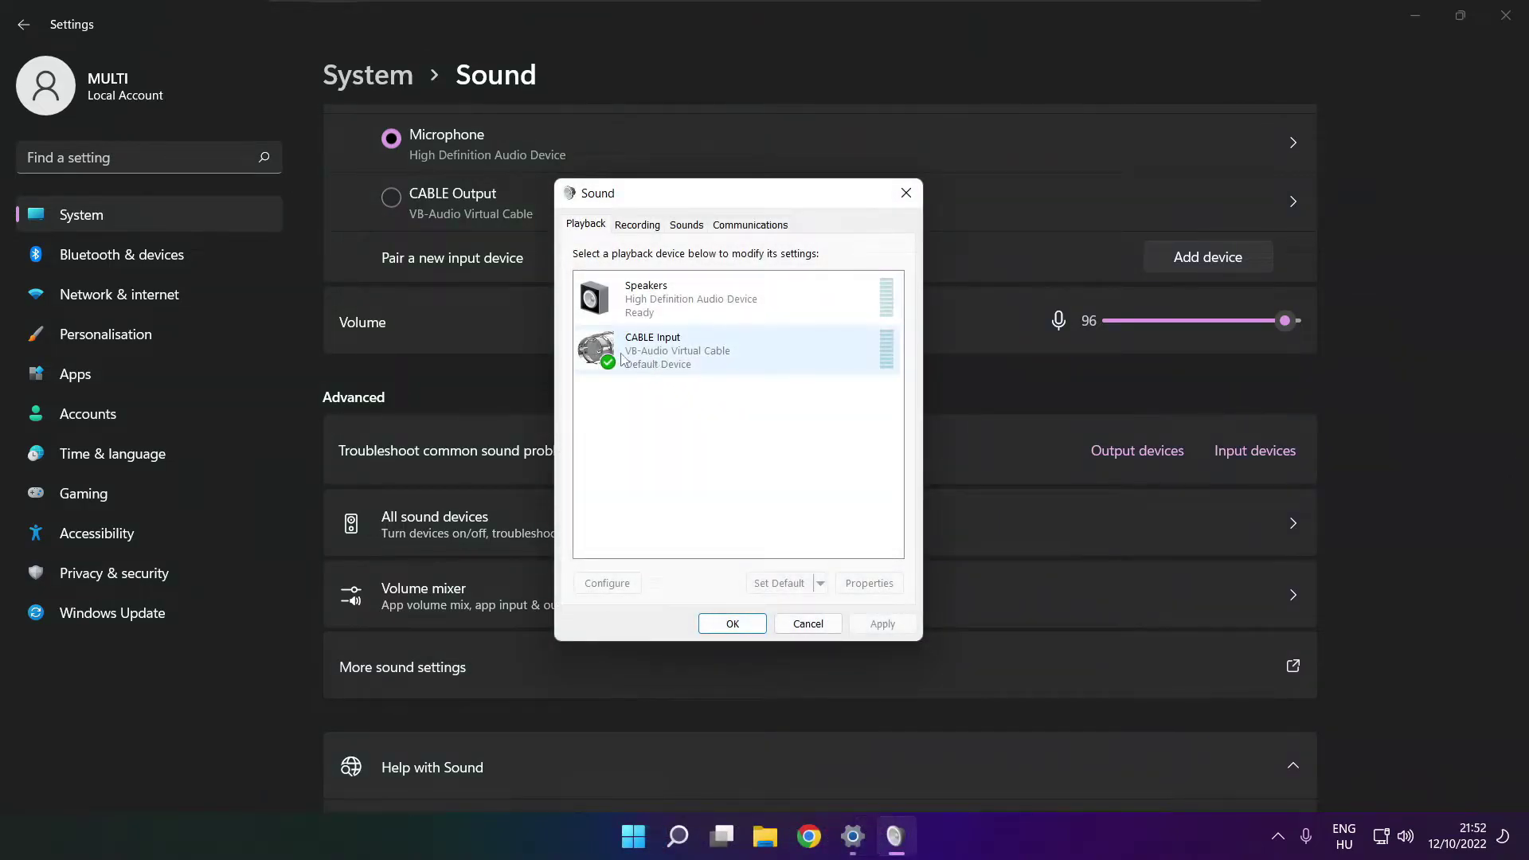
left_click(777, 369)
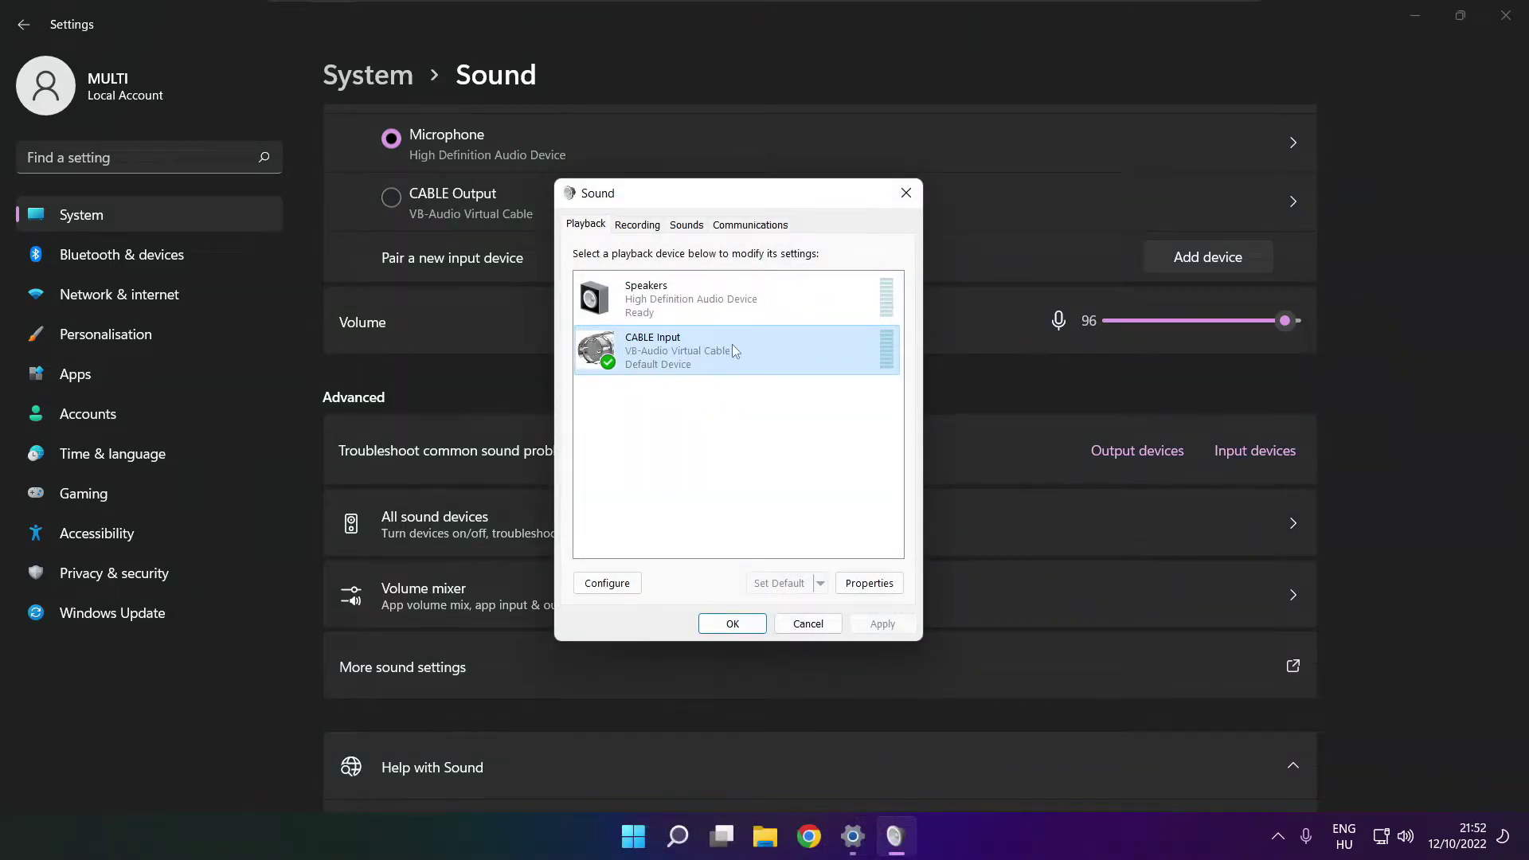
right_click(810, 349)
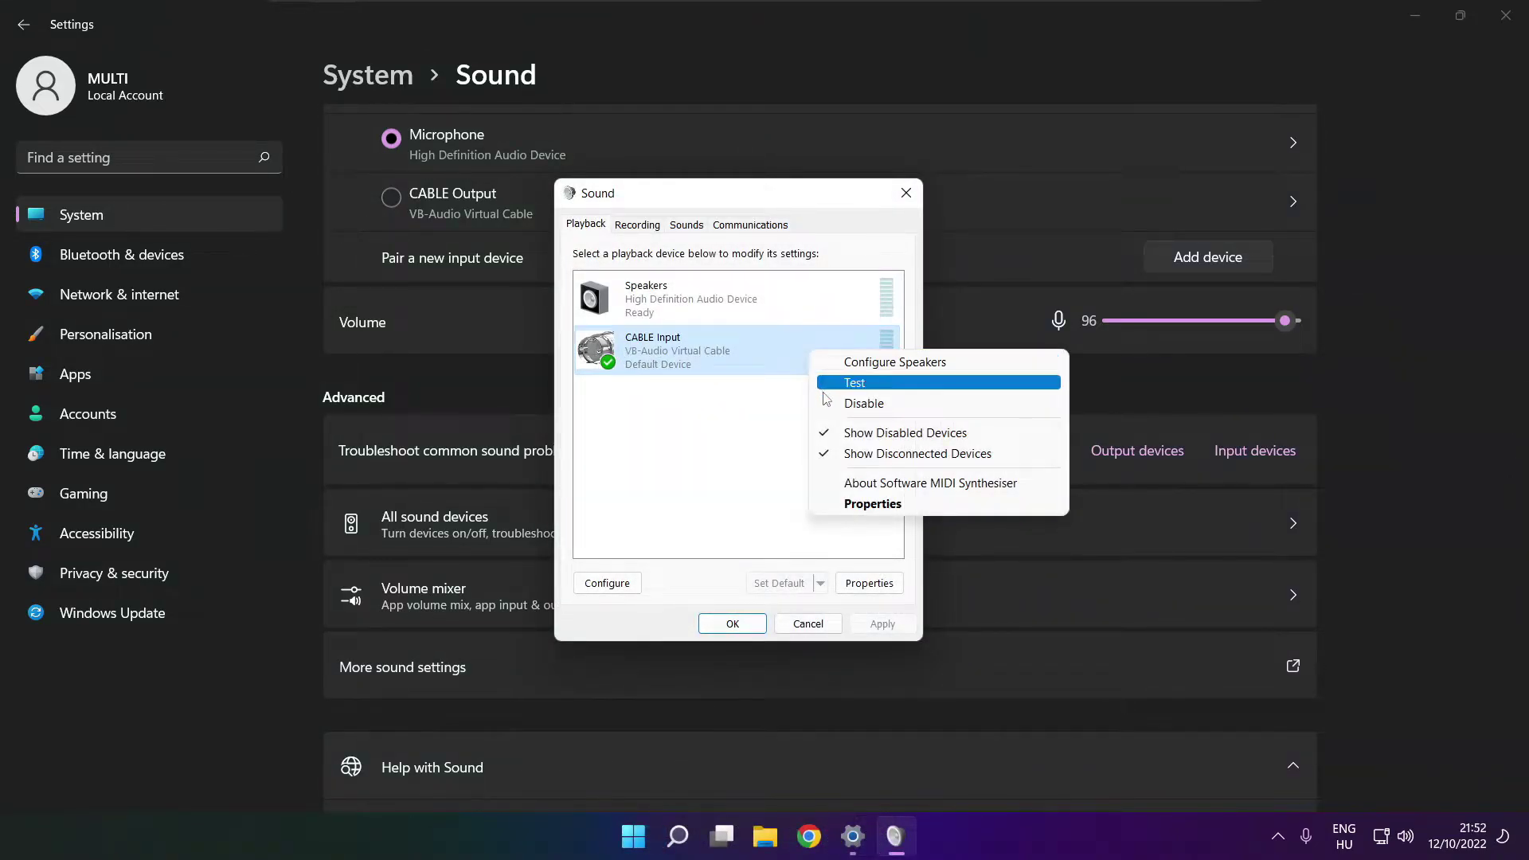
left_click(884, 404)
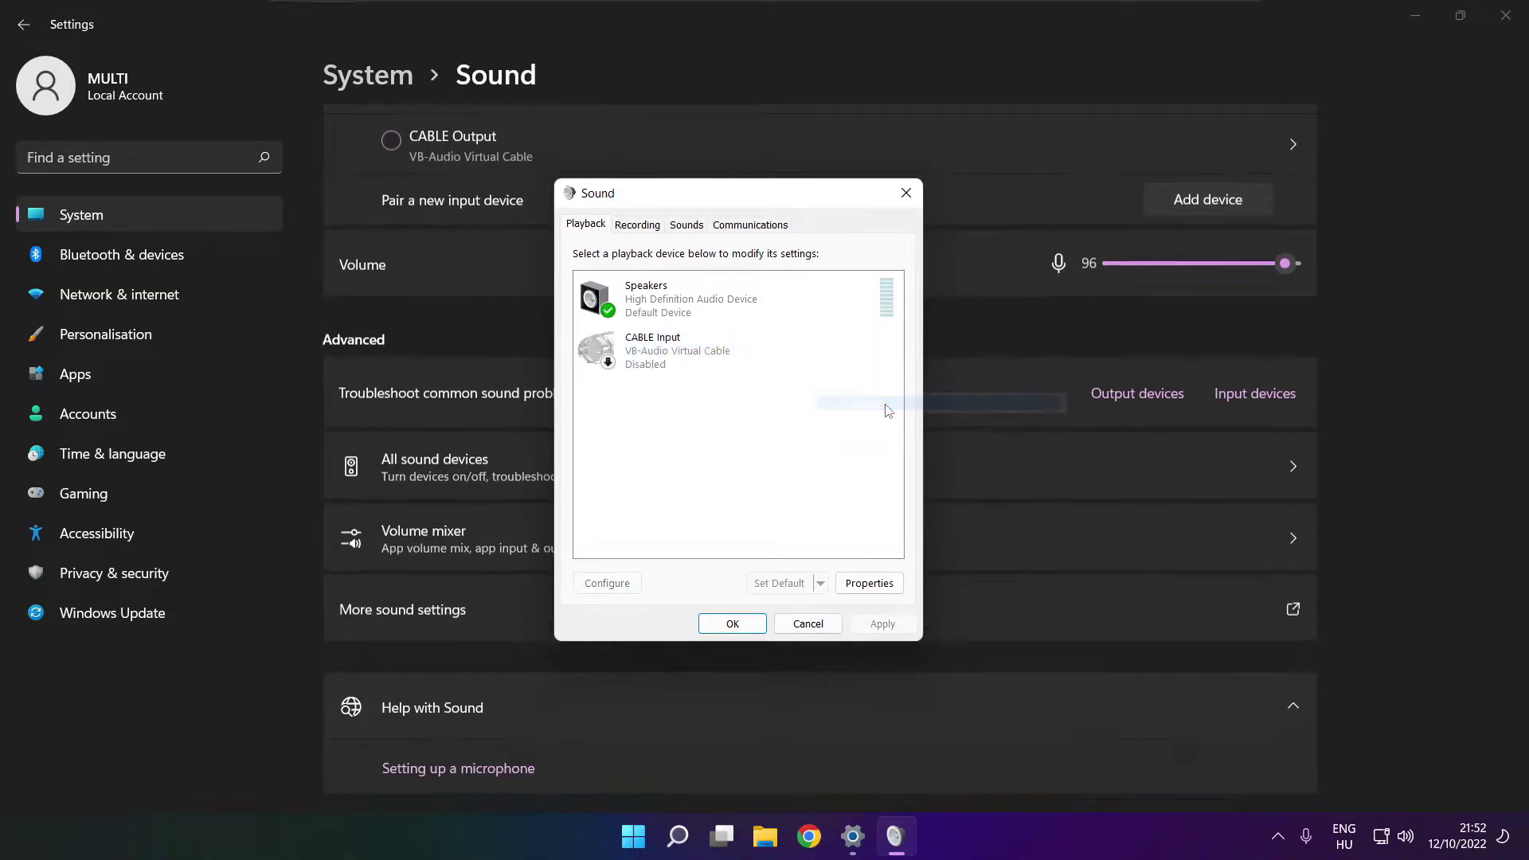
Launch Configure Speakers for the Speakers playback device.
left_click(719, 317)
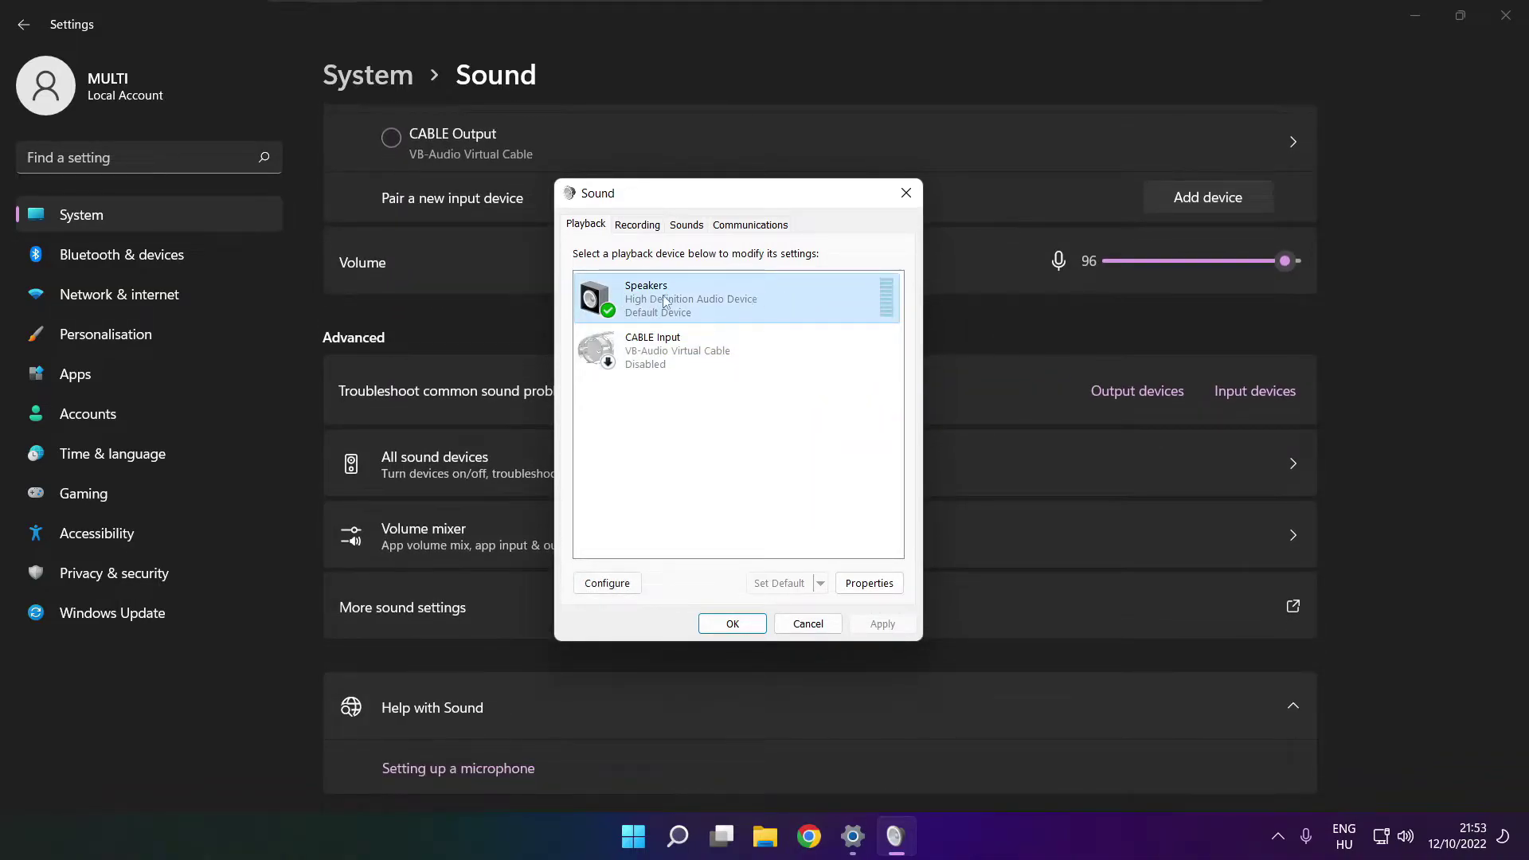
right_click(741, 304)
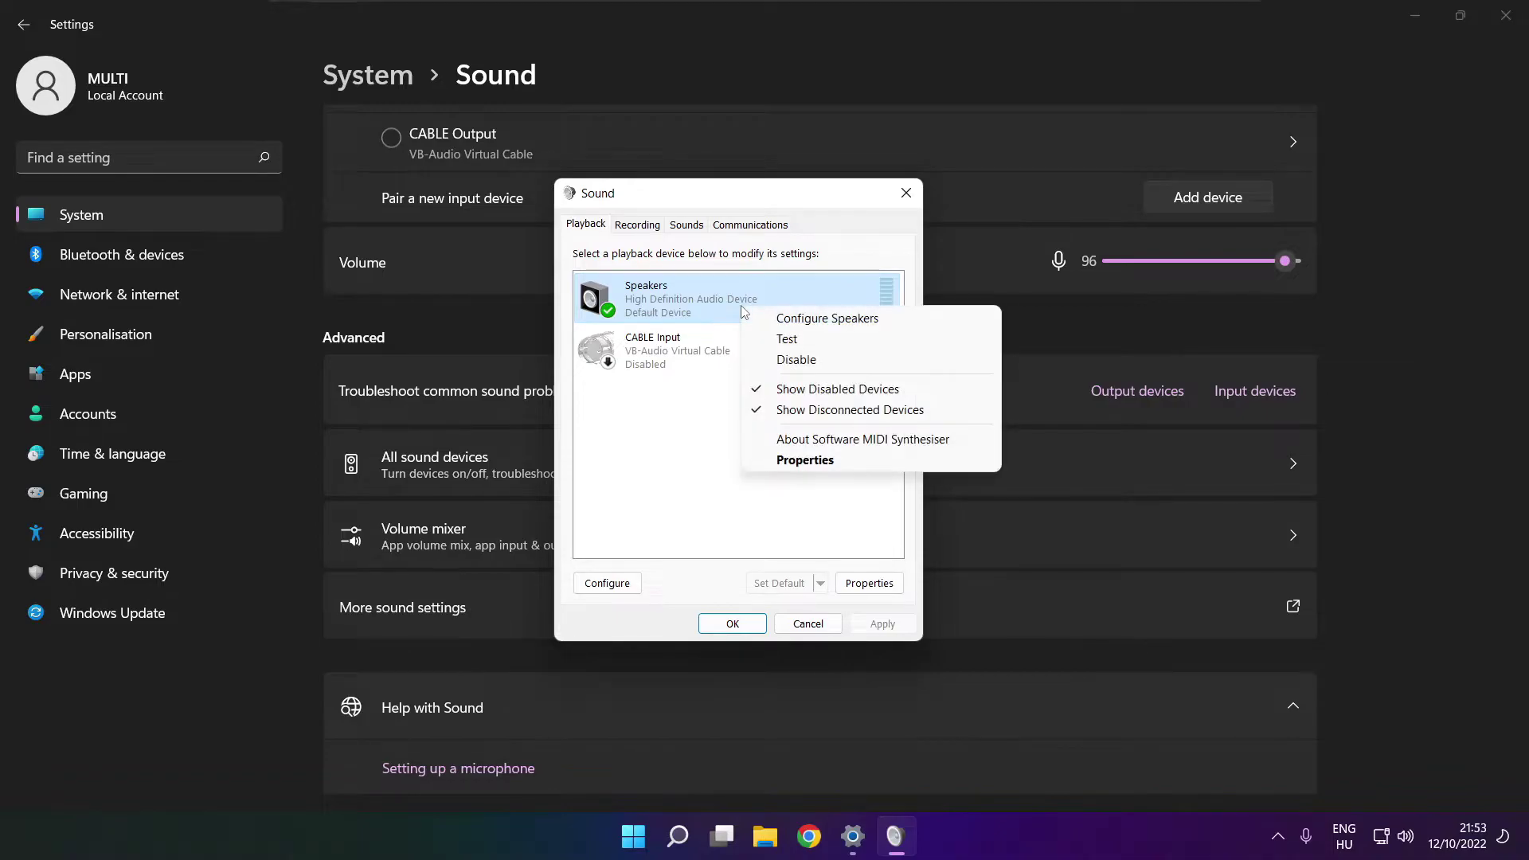
left_click(843, 319)
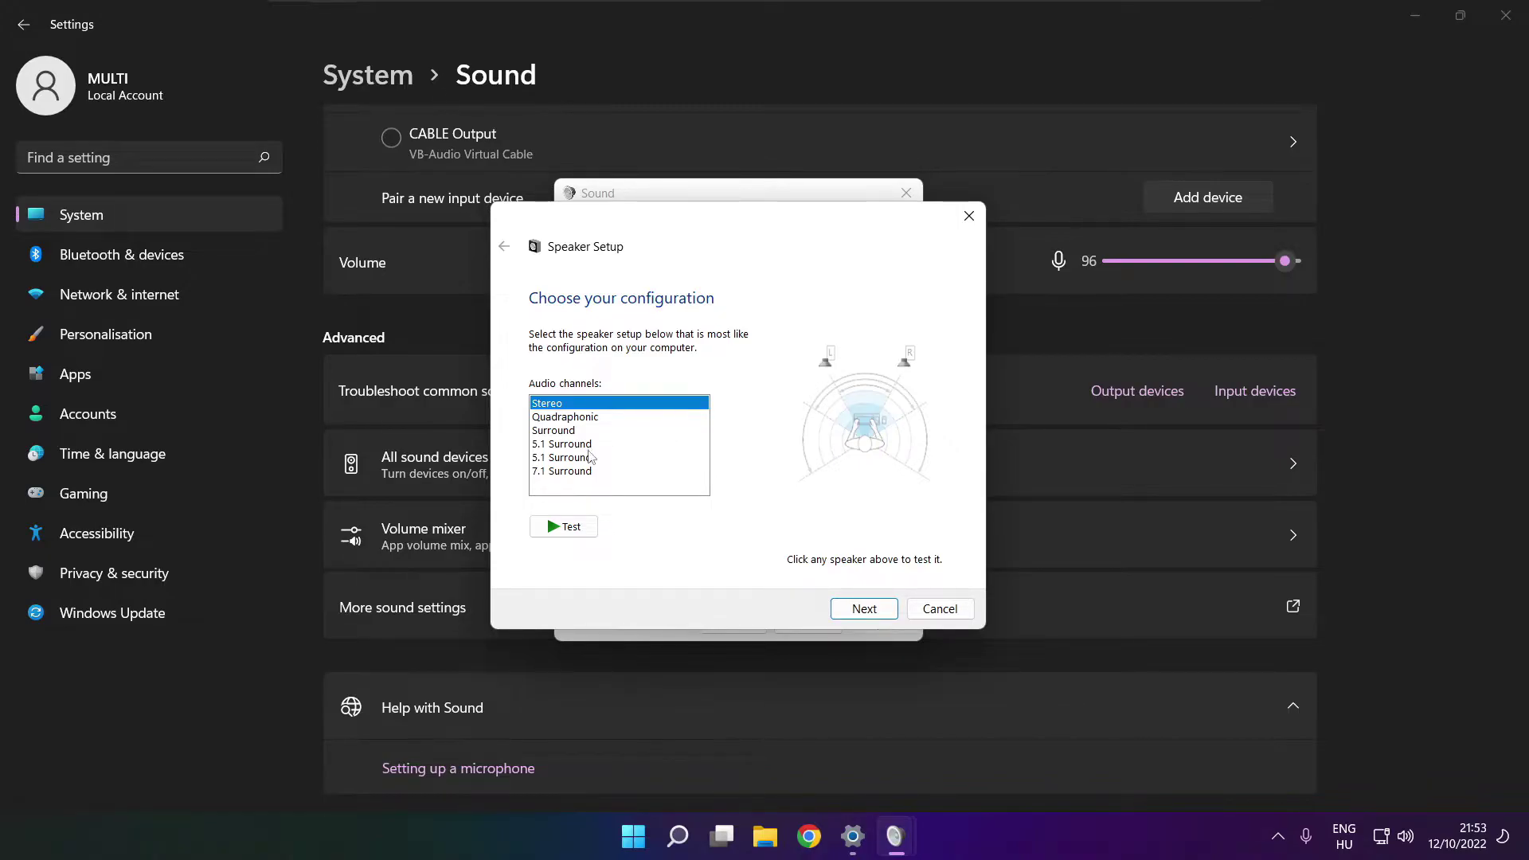
Set up the Speakers as 7.1 Surround with all optional speakers and finish the wizard.
left_click(569, 471)
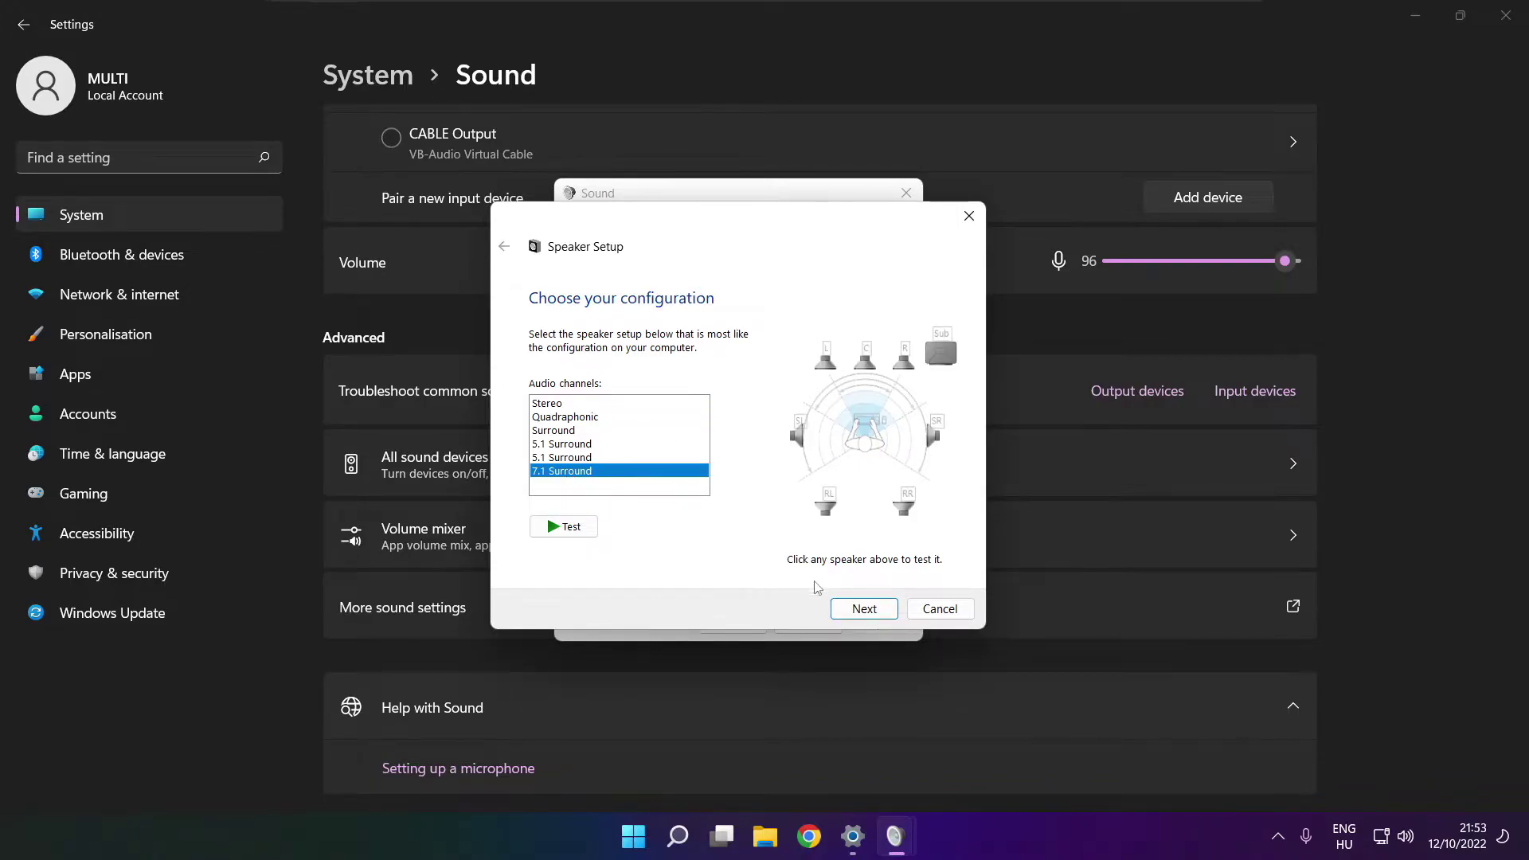
left_click(864, 609)
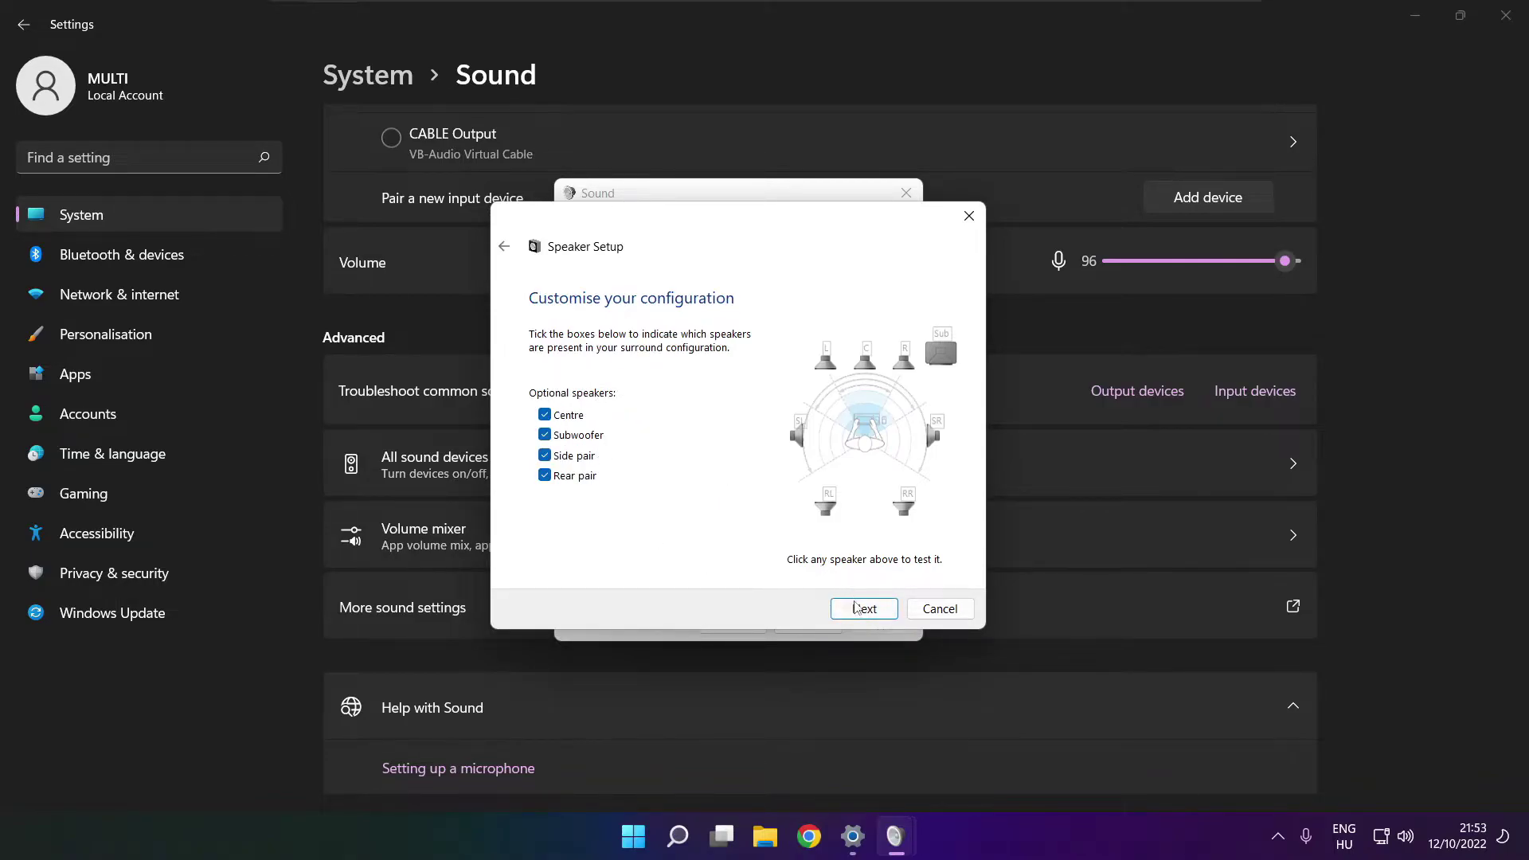
left_click(858, 610)
left_click(860, 612)
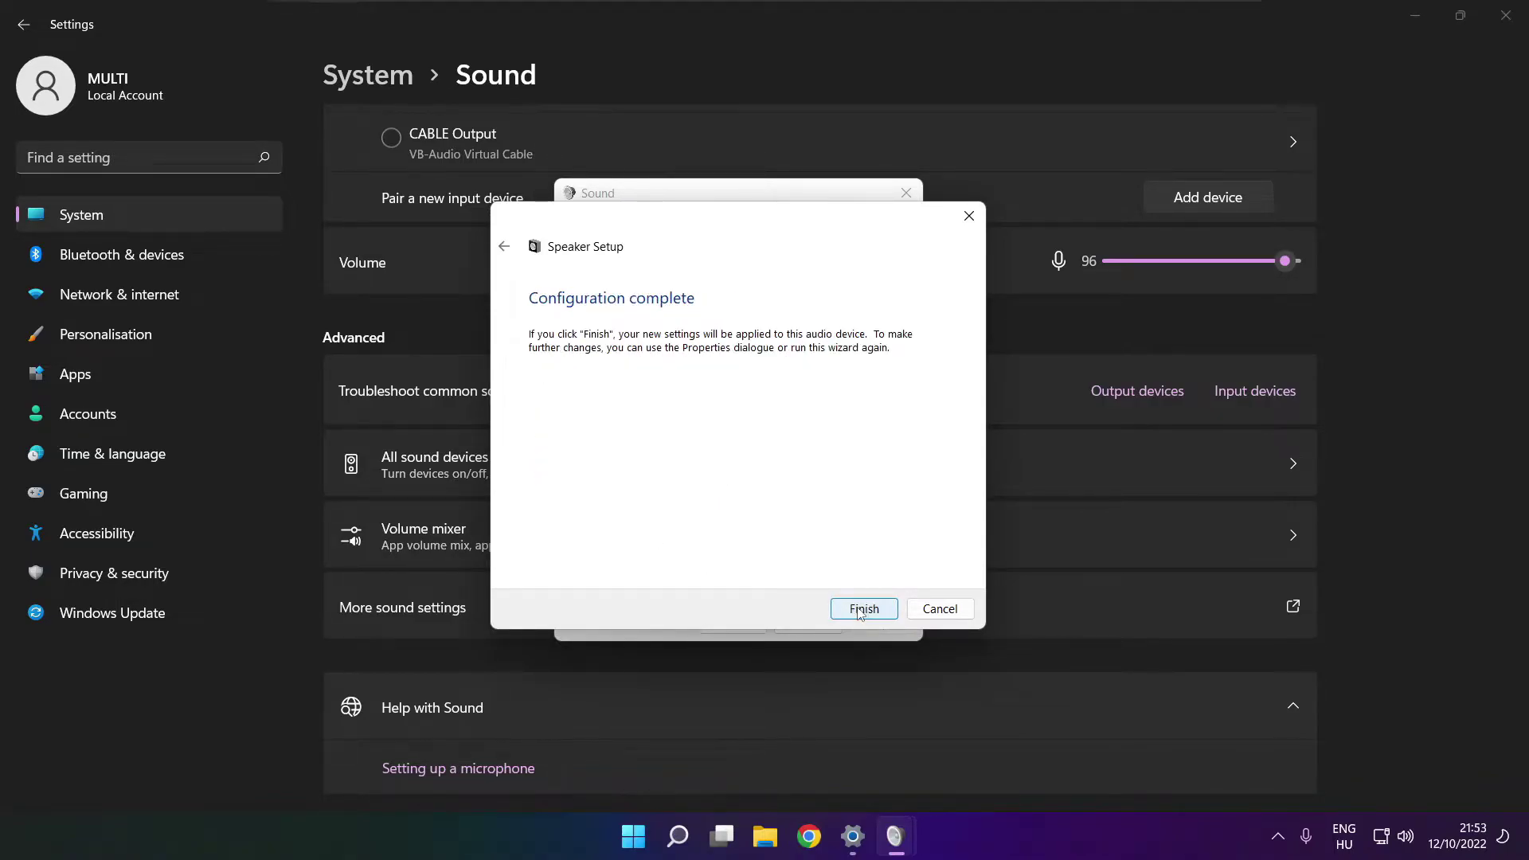
left_click(860, 610)
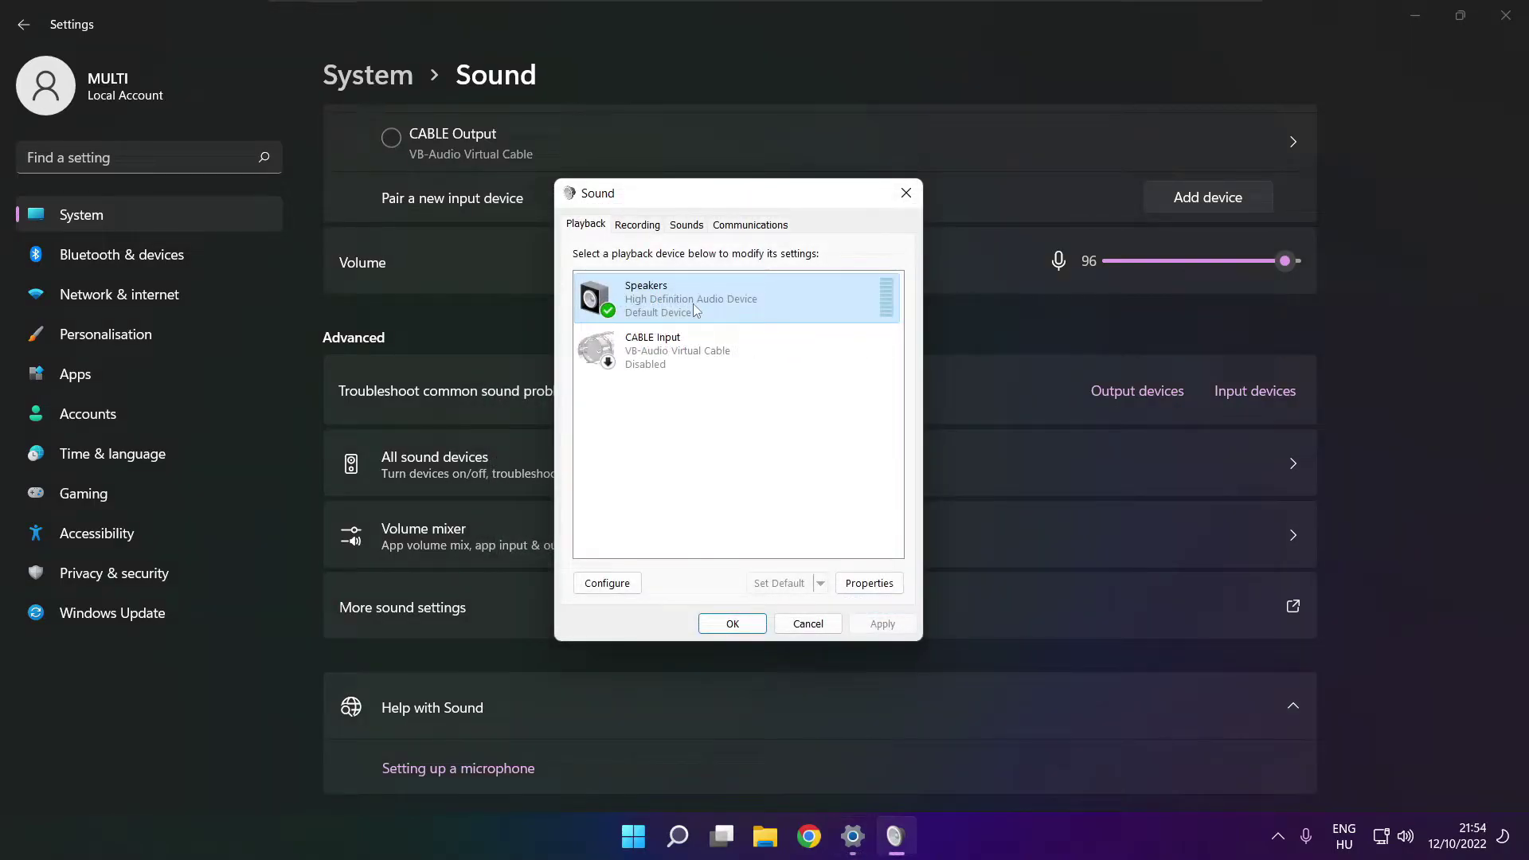
Disable all audio enhancements in Speakers Properties and apply the change.
left_click(870, 583)
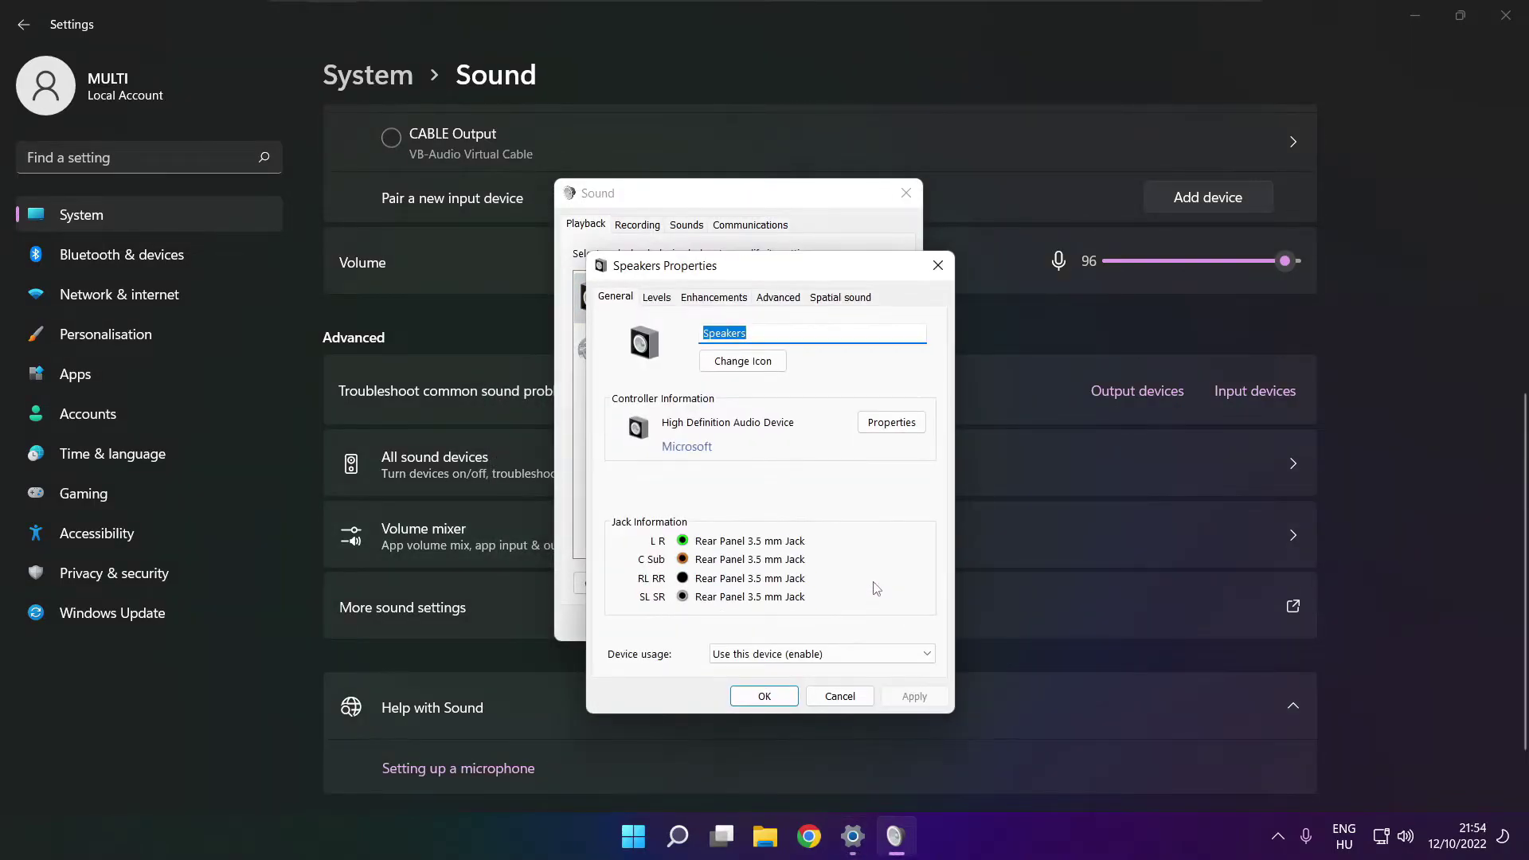
left_click_drag(716, 271, 686, 222)
left_click(638, 248)
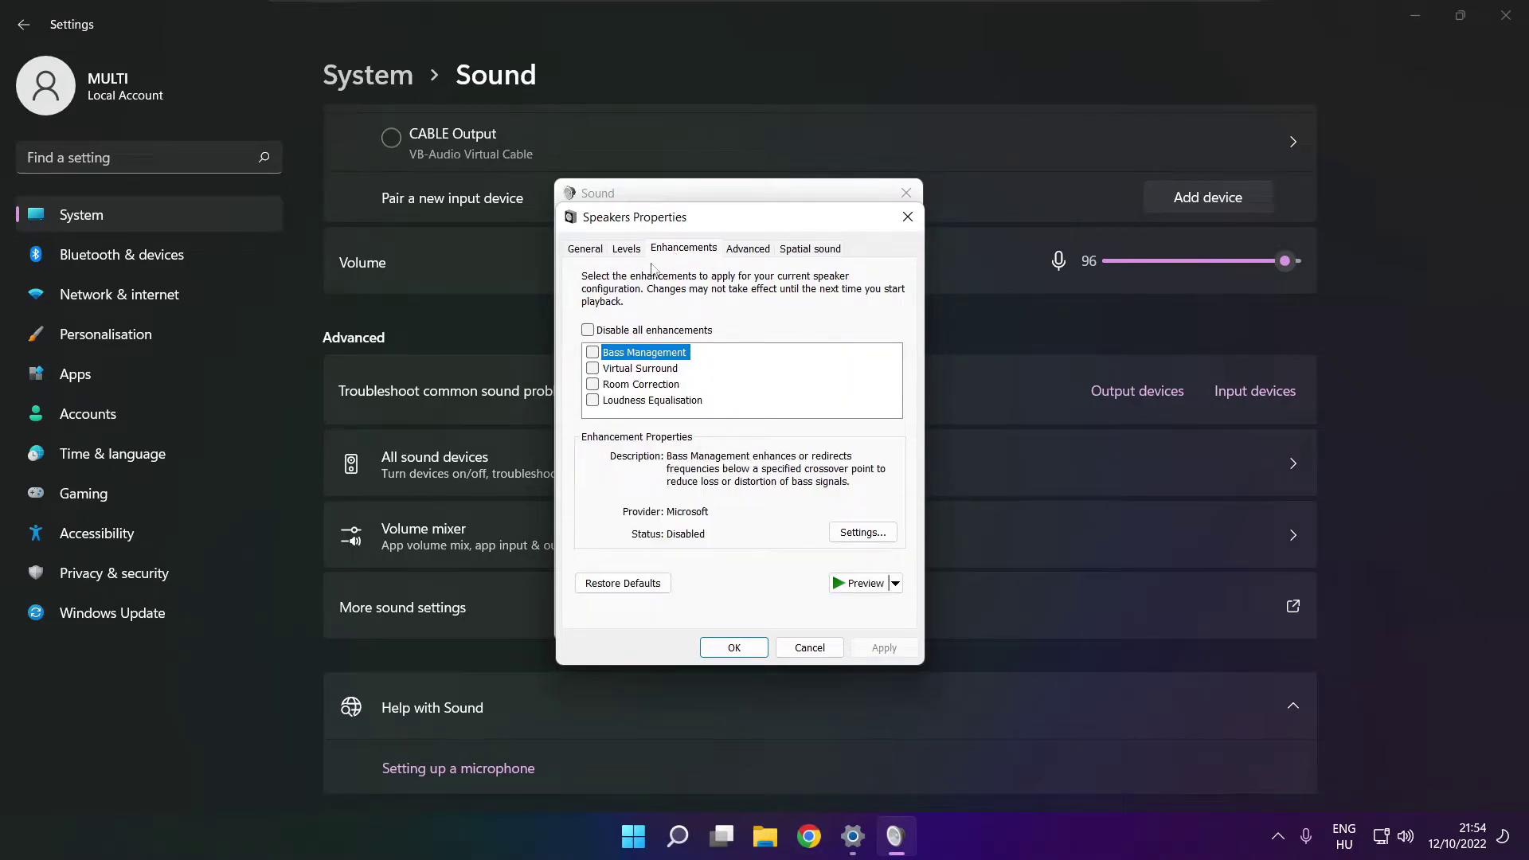
left_click(588, 331)
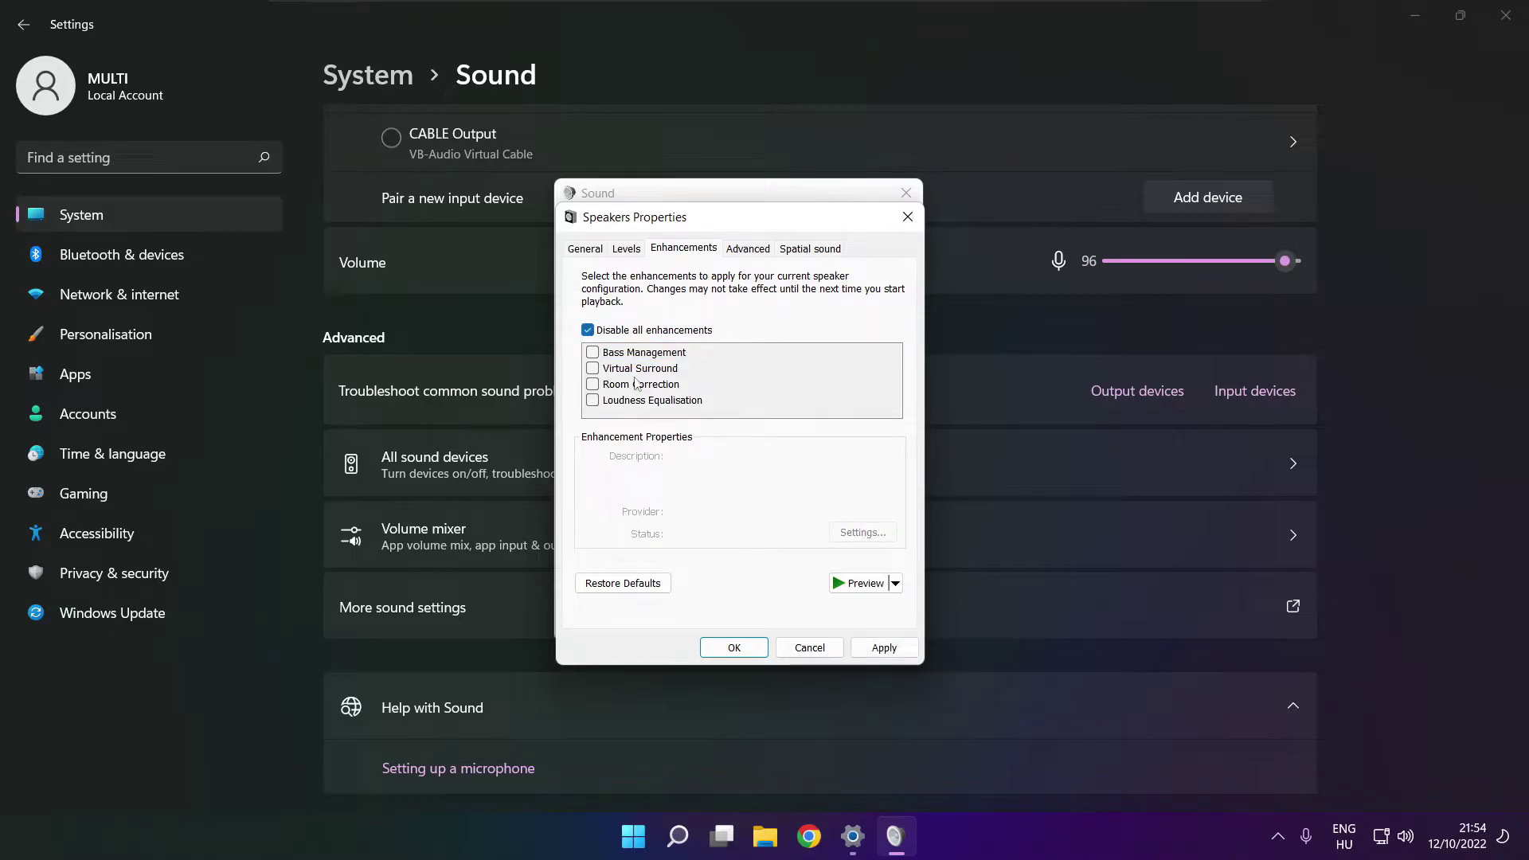
left_click(904, 655)
Keep the default format at 16 bit, 48000 Hz (DVD Quality) on the Advanced tab.
left_click(745, 250)
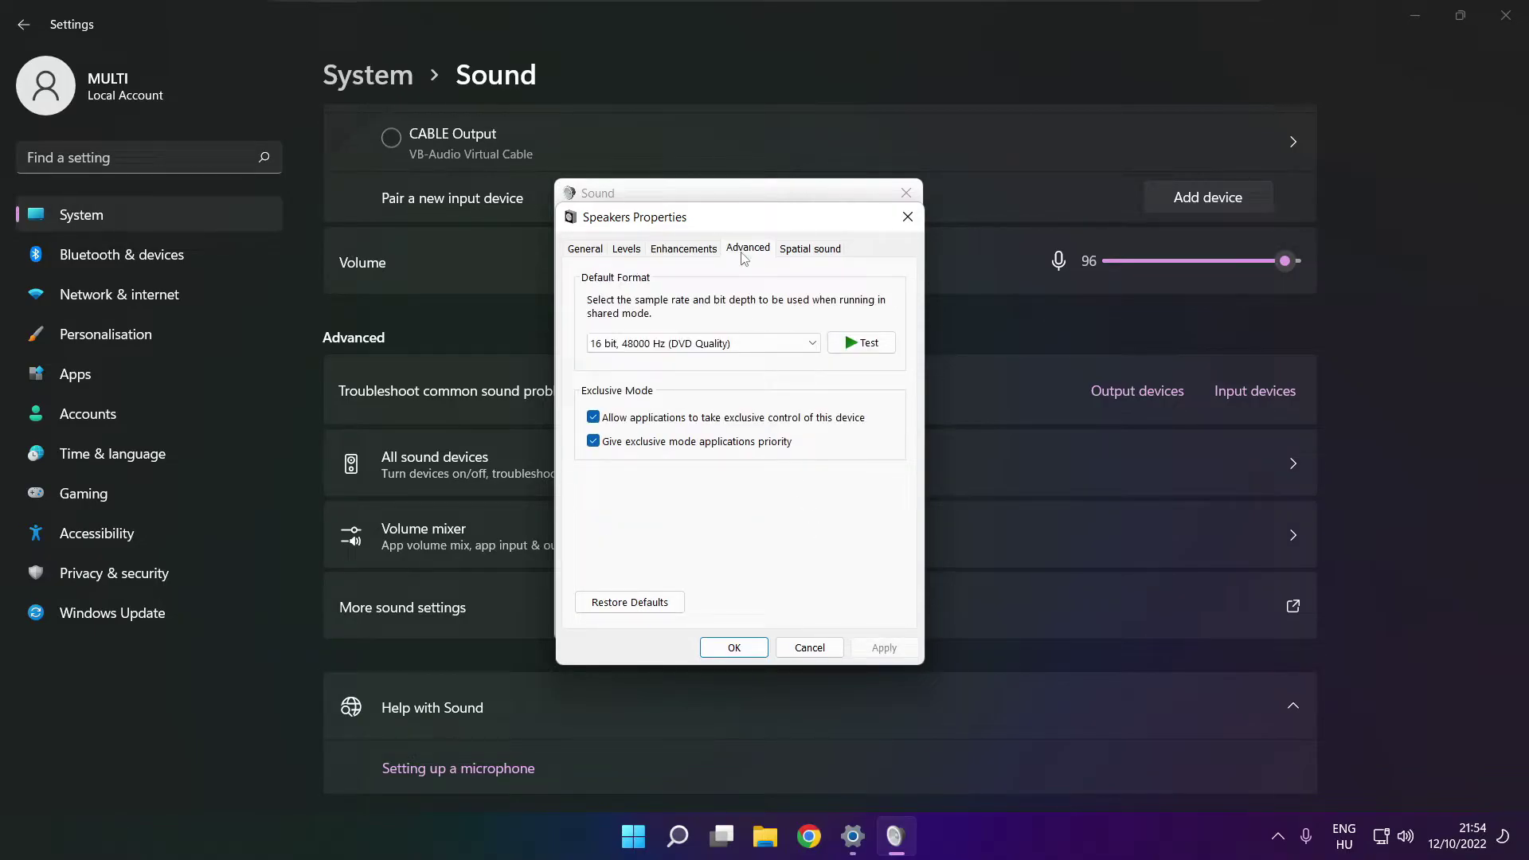
left_click(811, 344)
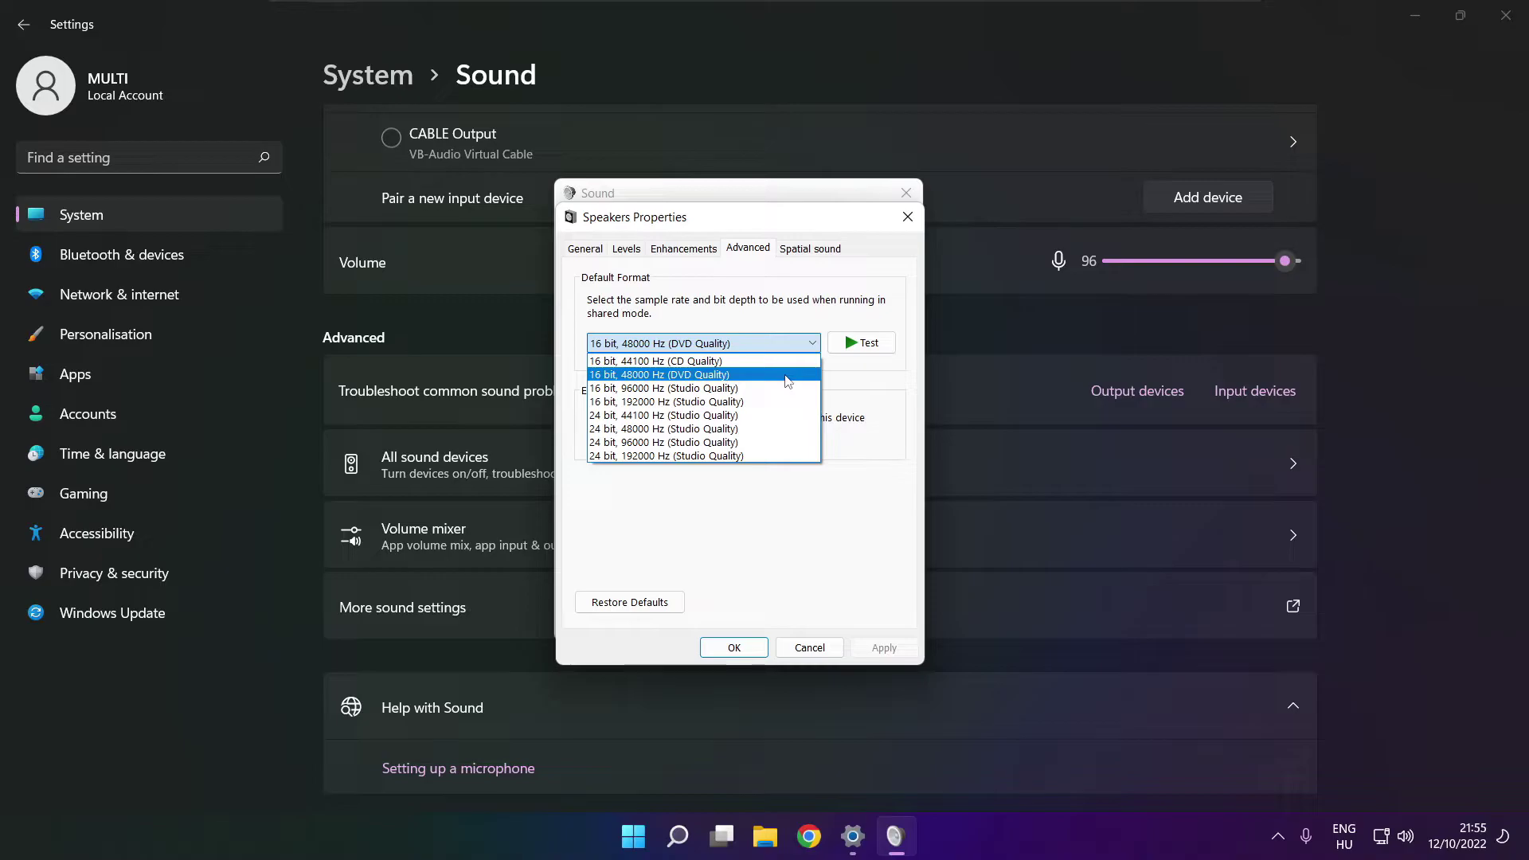
left_click(787, 375)
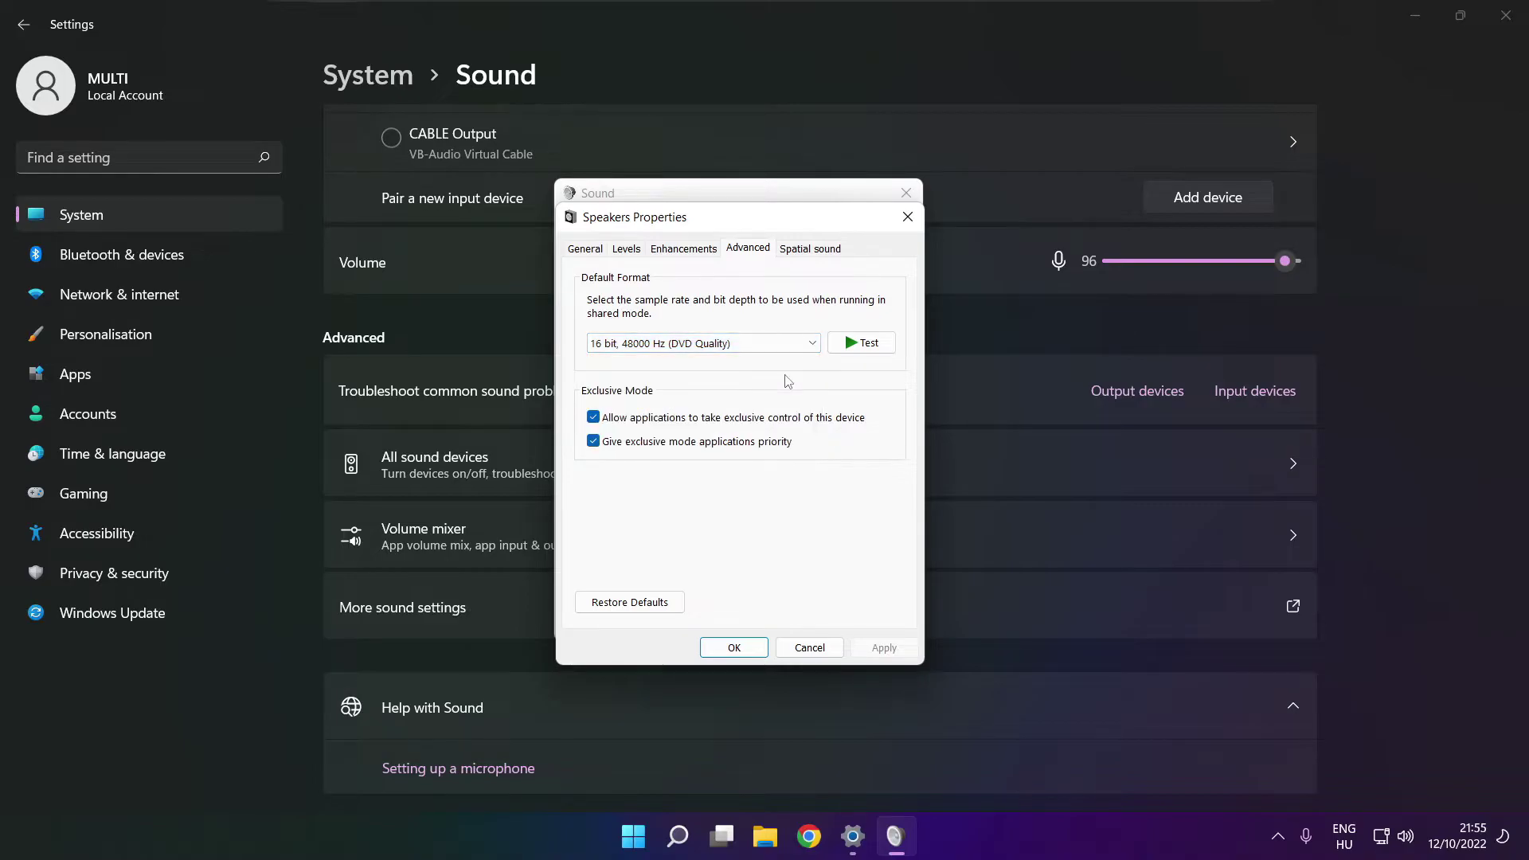
Confirm the Speakers and Sound dialogs, close Settings, and bring up the Start power options.
left_click(734, 646)
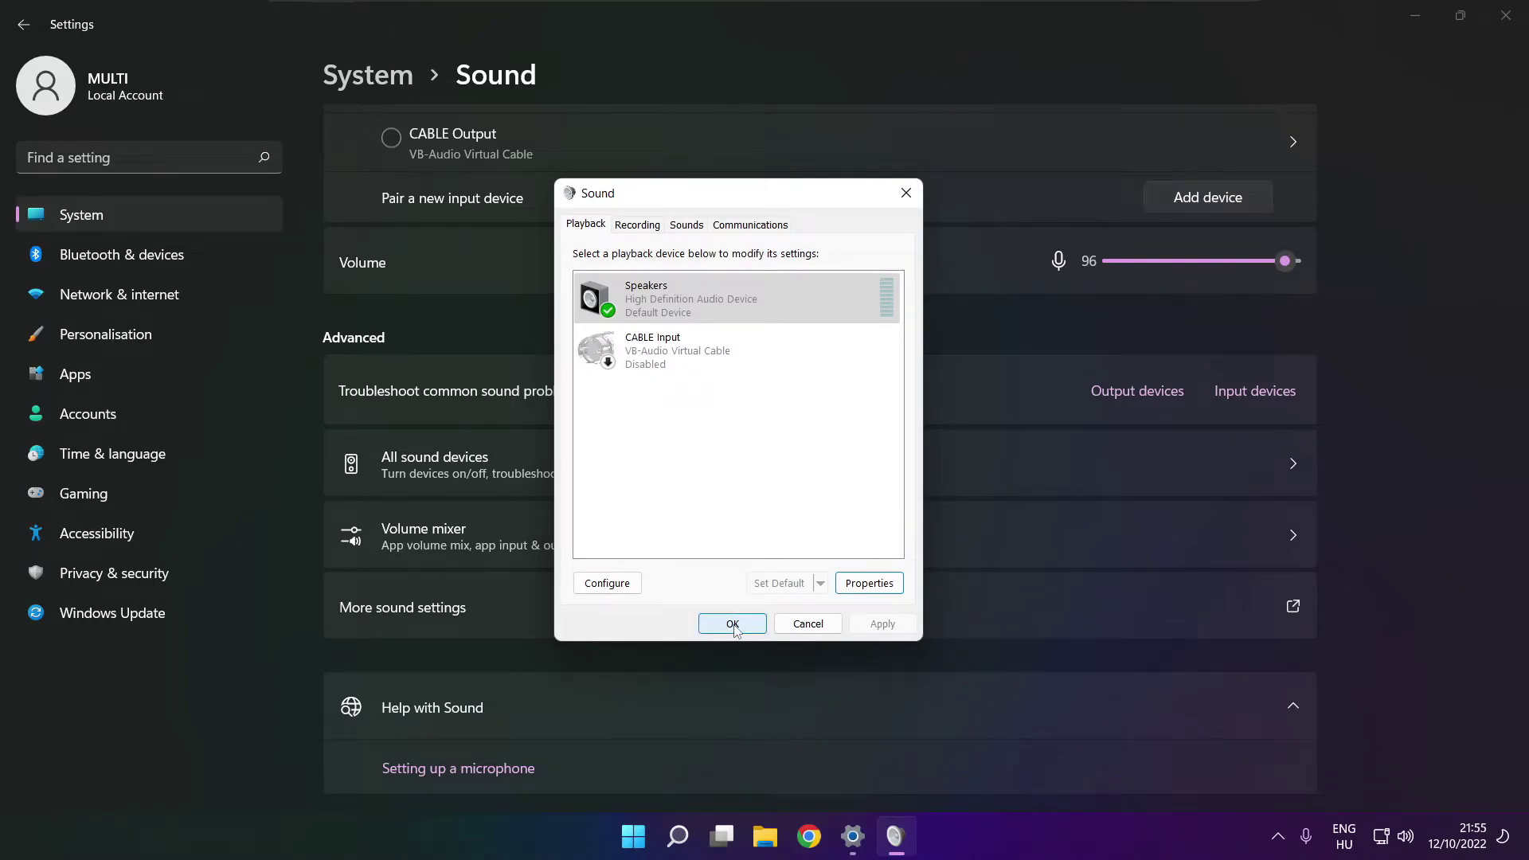
left_click(733, 624)
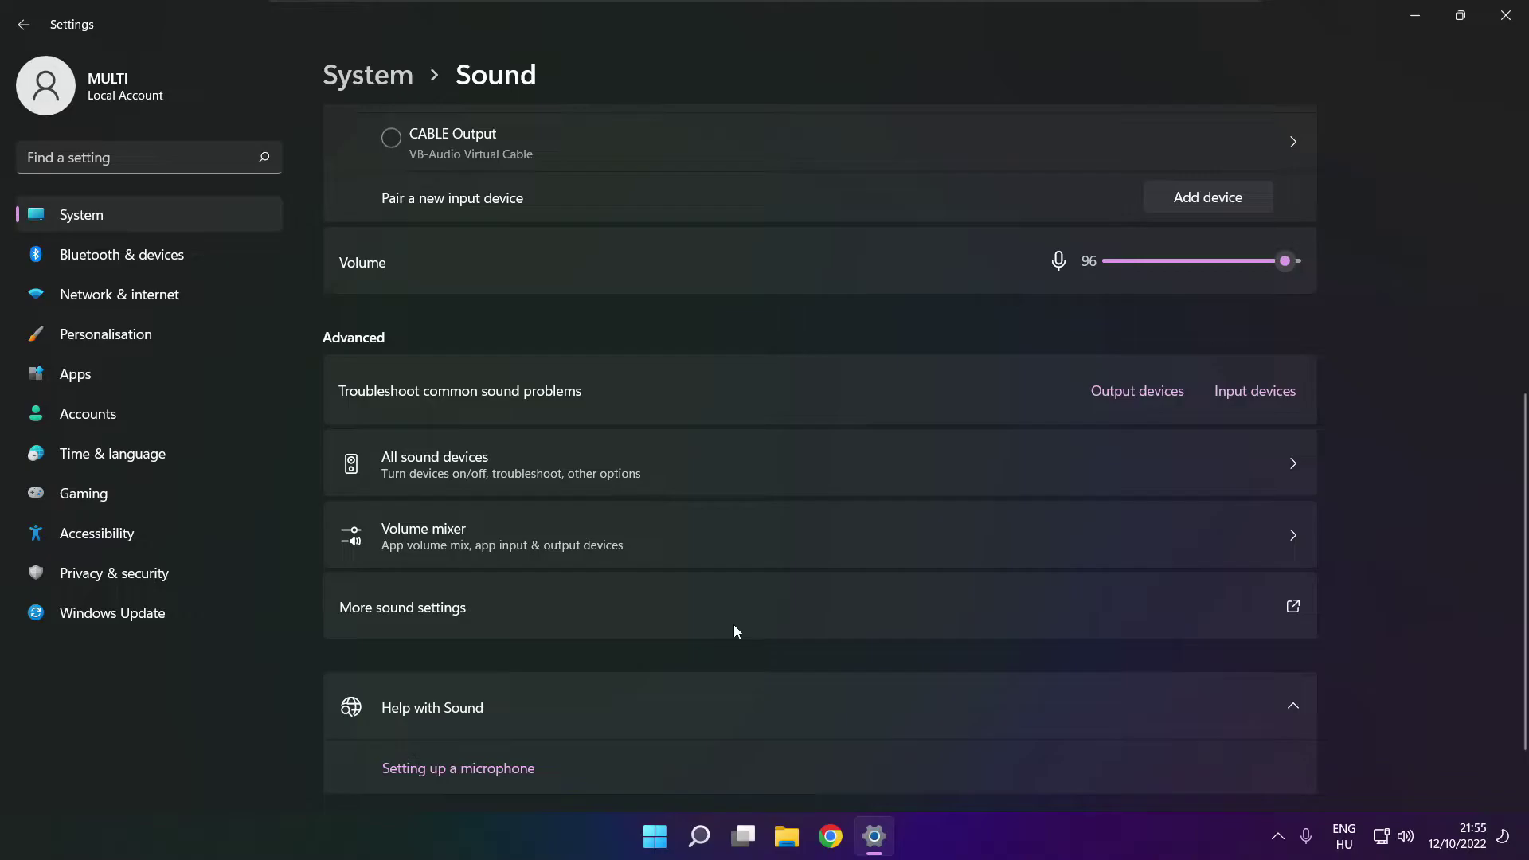
left_click(1501, 40)
left_click(677, 836)
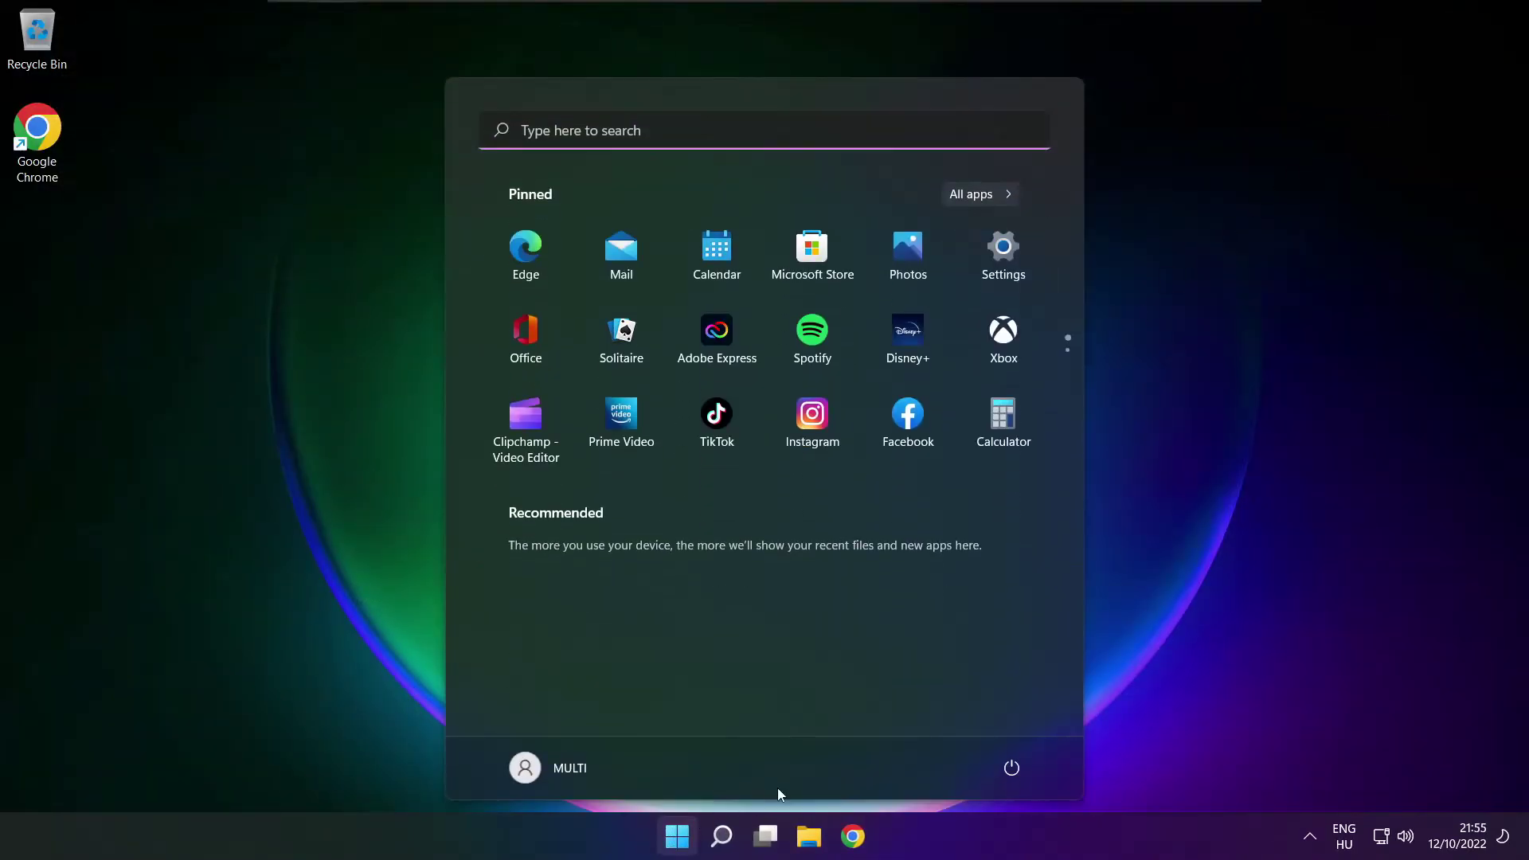
left_click(1010, 767)
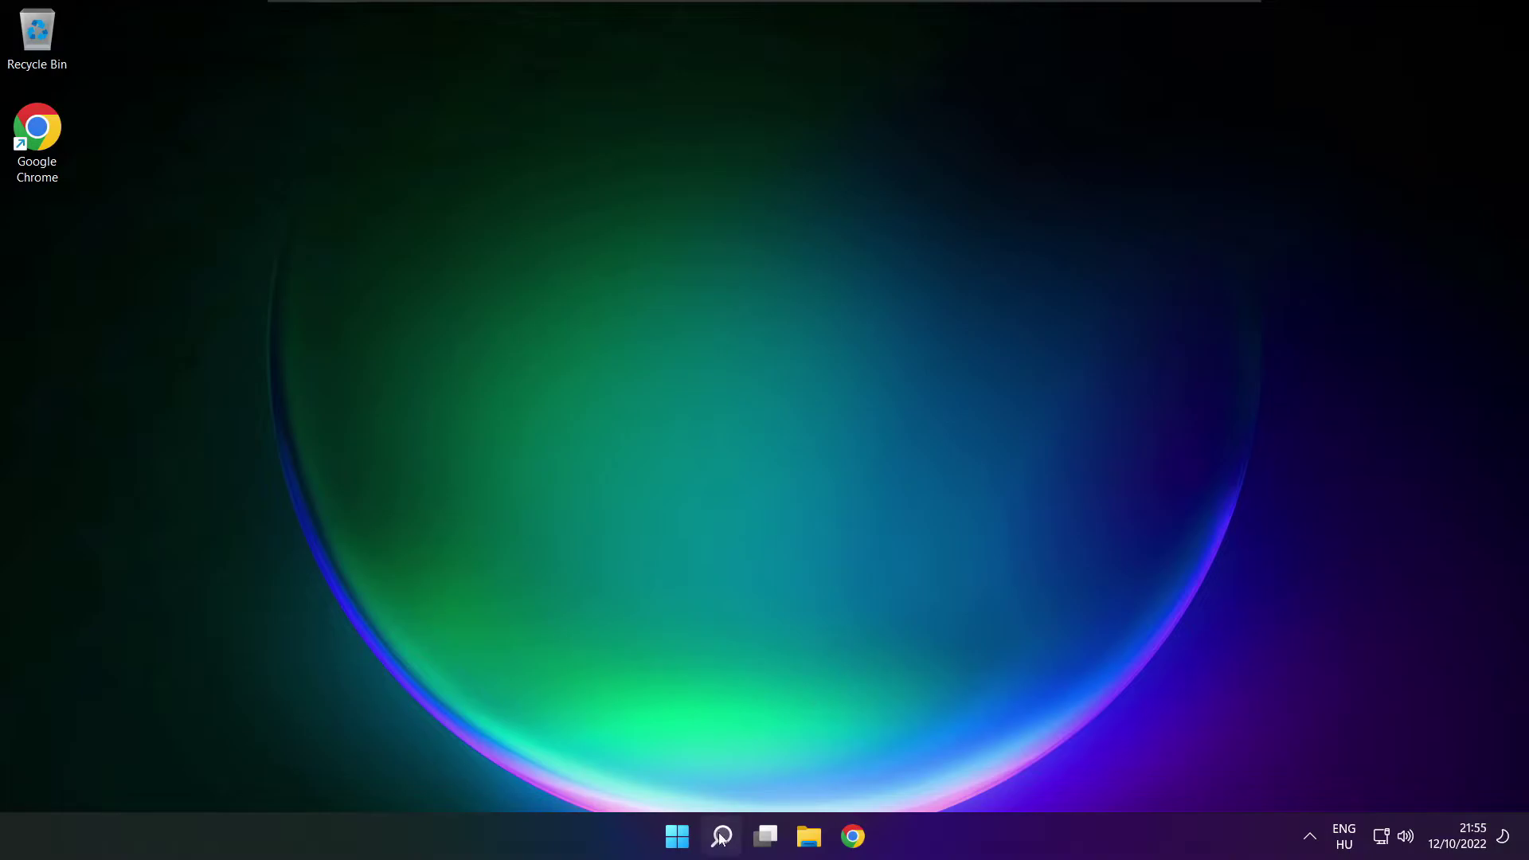
Search for 'device manager', launch it, and move its window toward the screen centre.
left_click(721, 836)
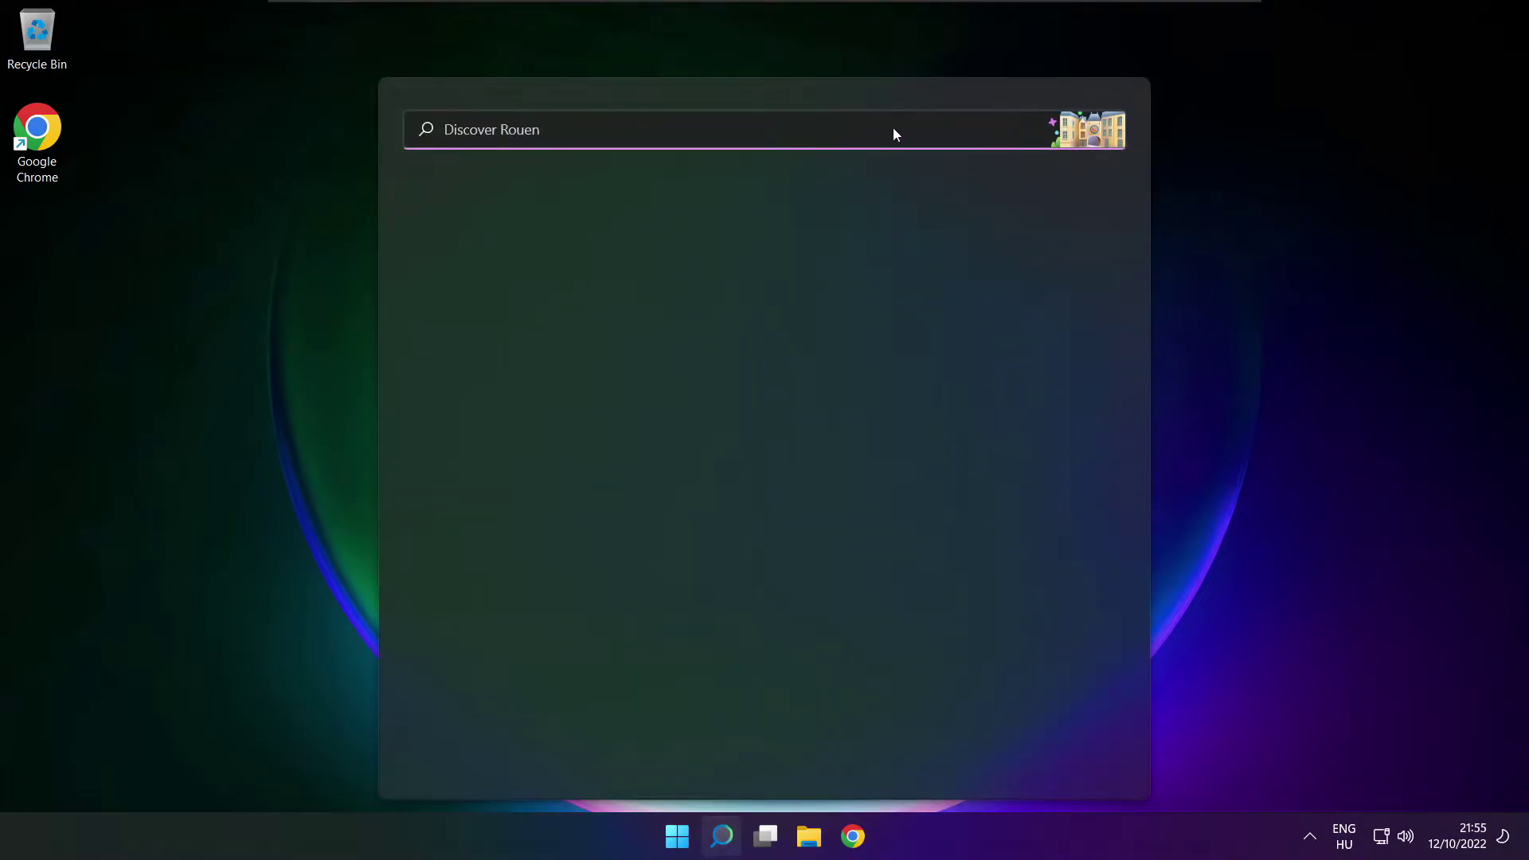
type("dev")
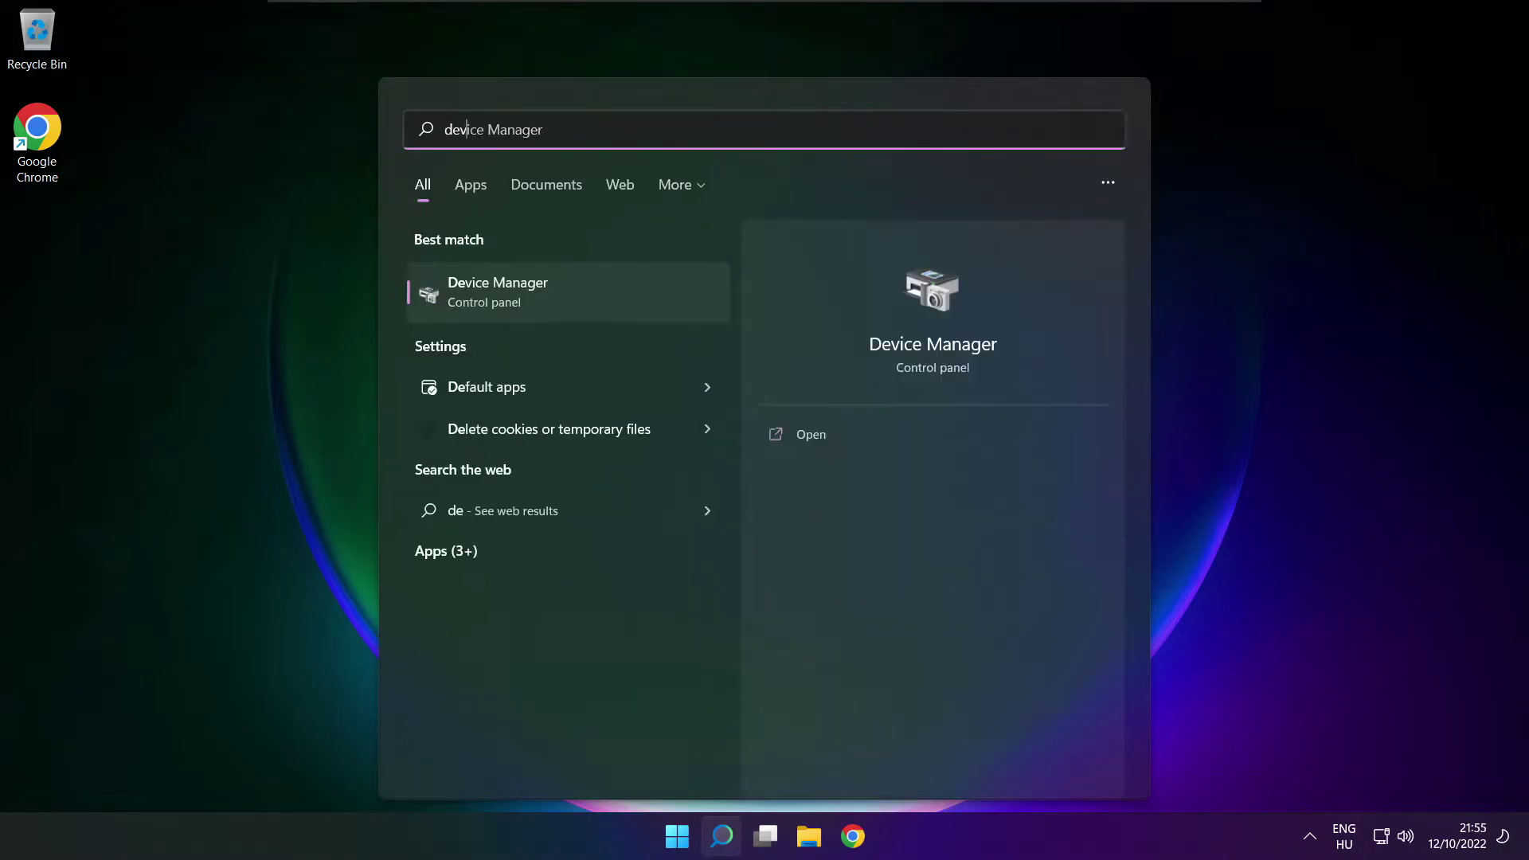
type("ice manager")
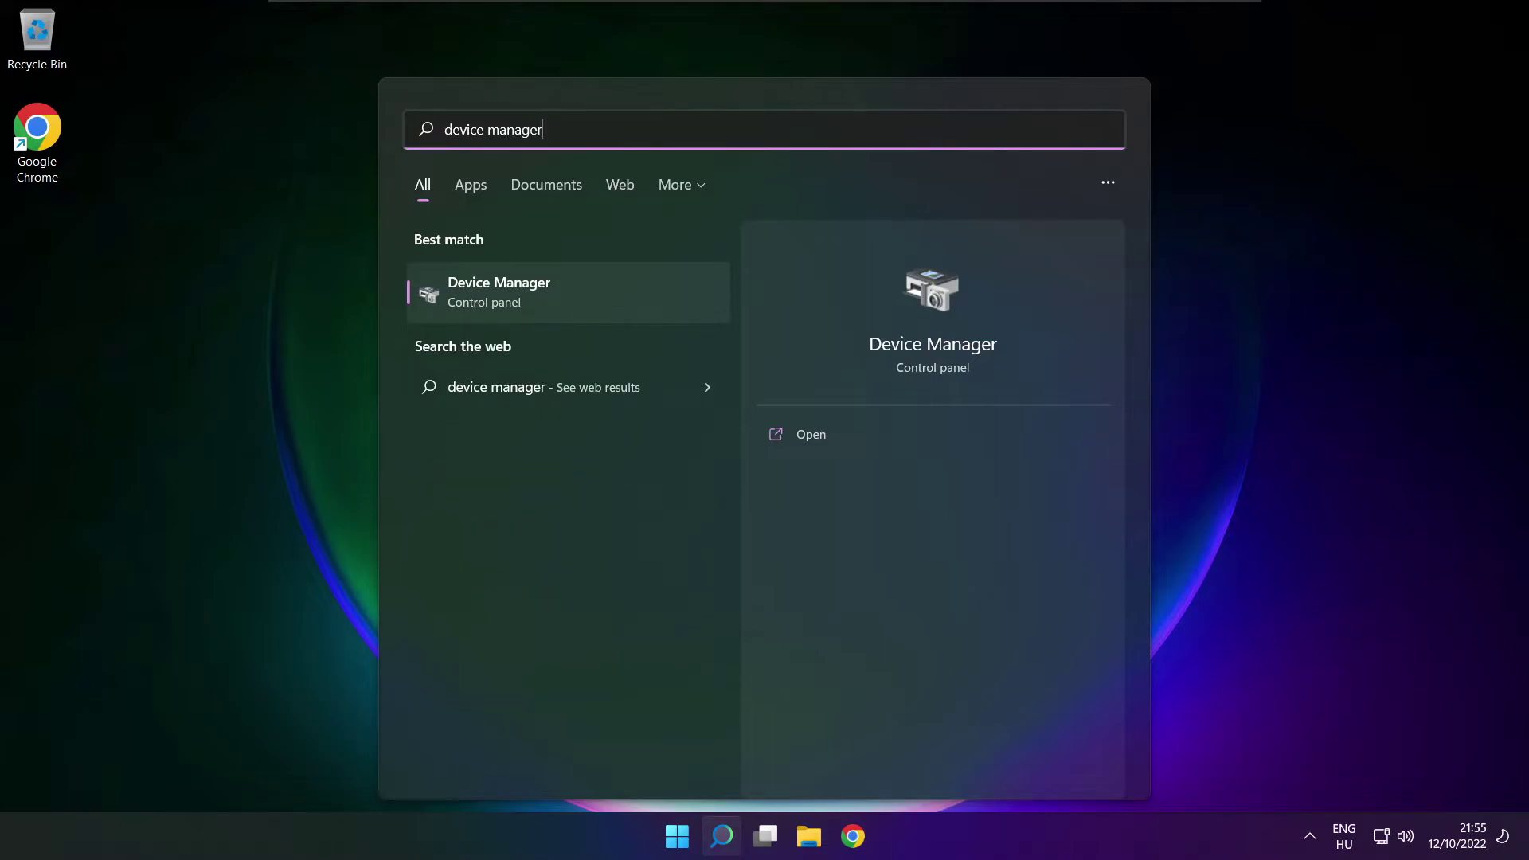
left_click(592, 294)
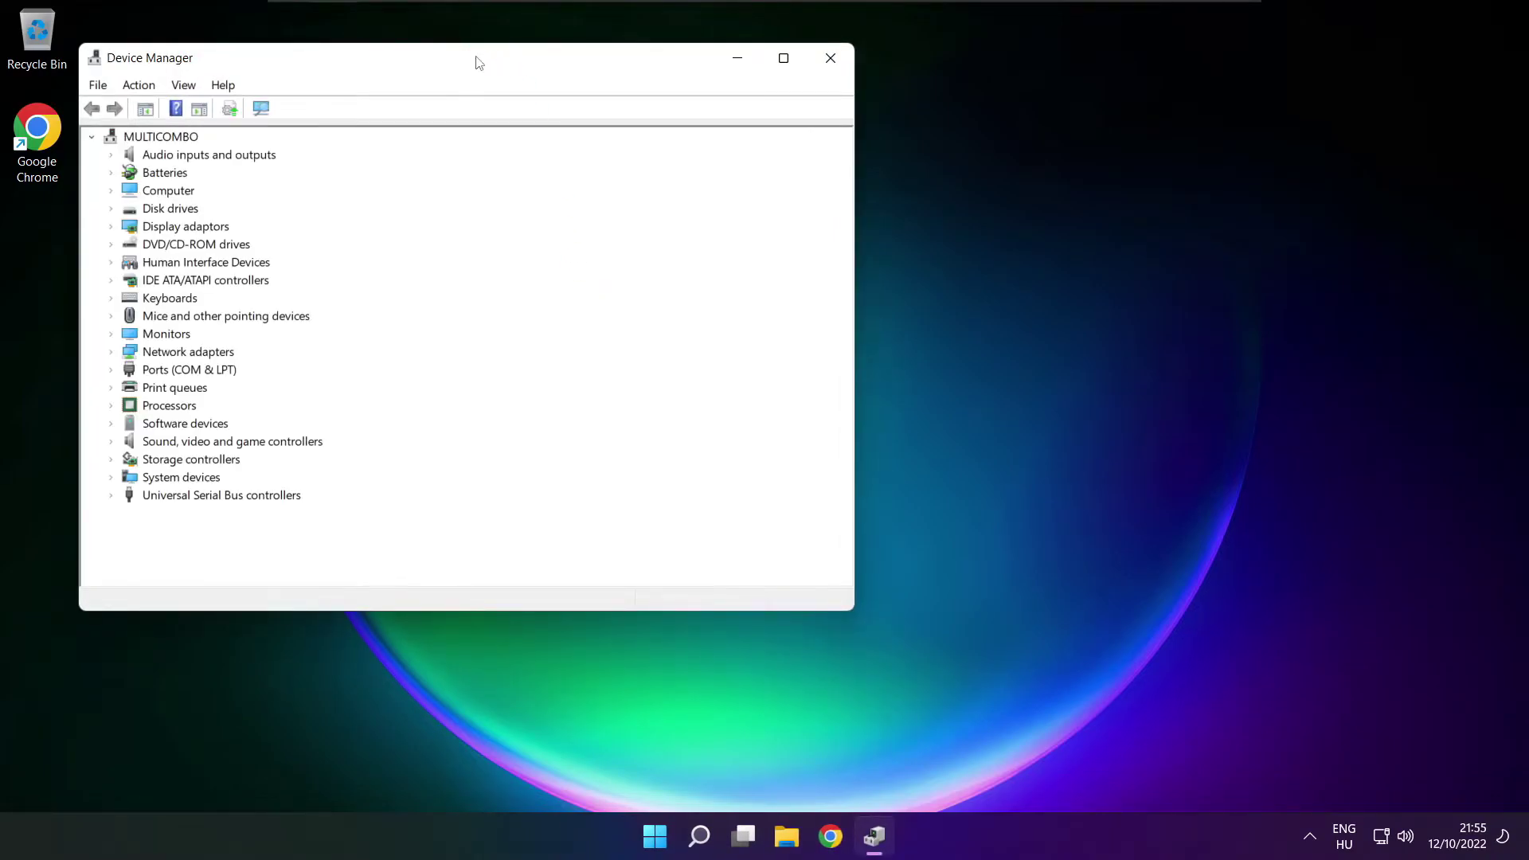
left_click_drag(480, 63, 801, 143)
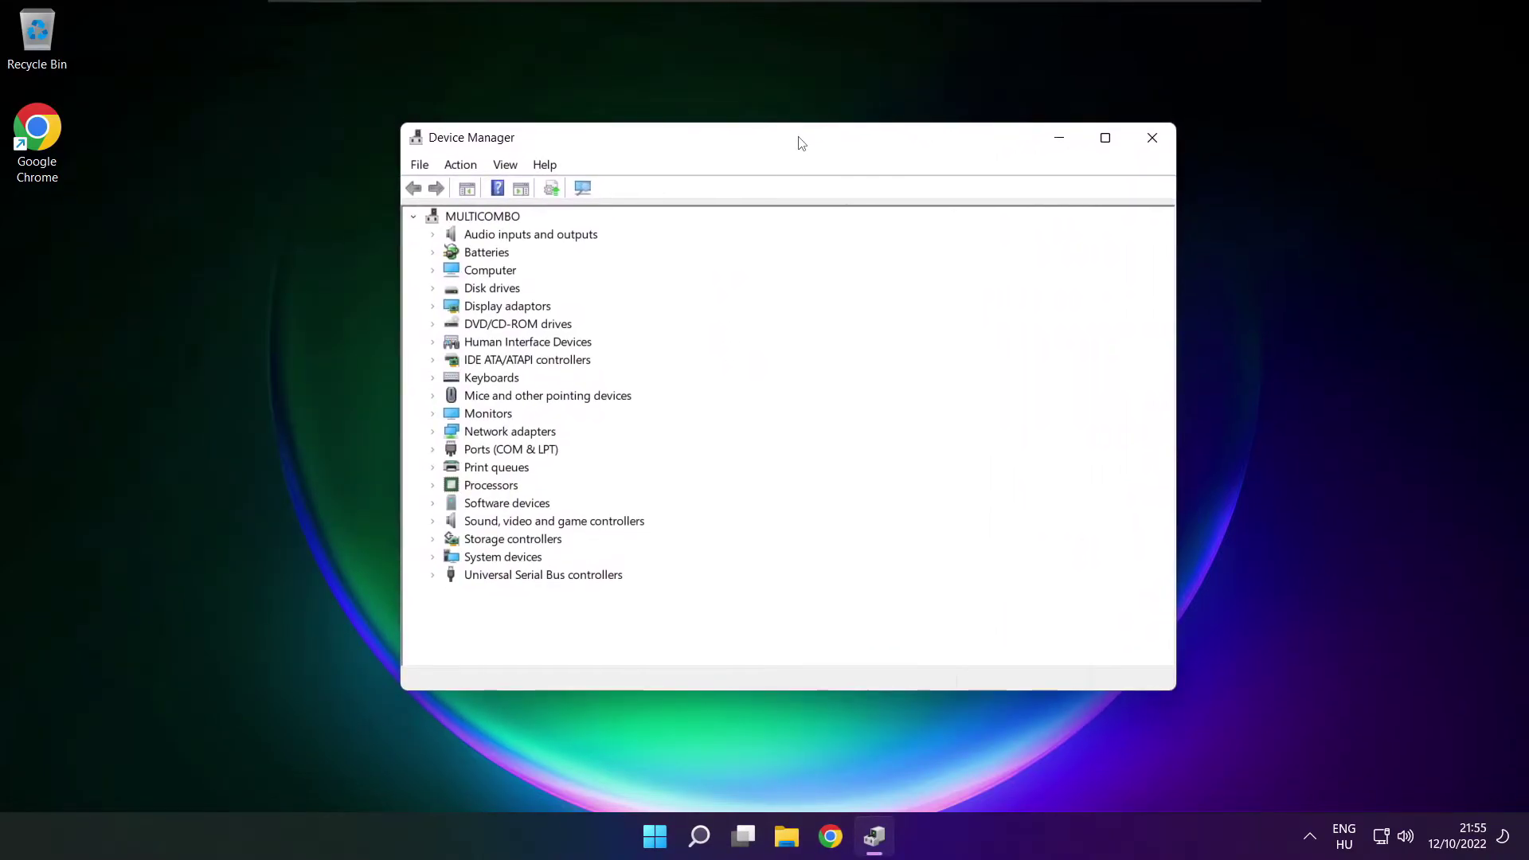
Expand Sound, video and game controllers and start Update driver for High Definition Audio Device.
left_click(445, 523)
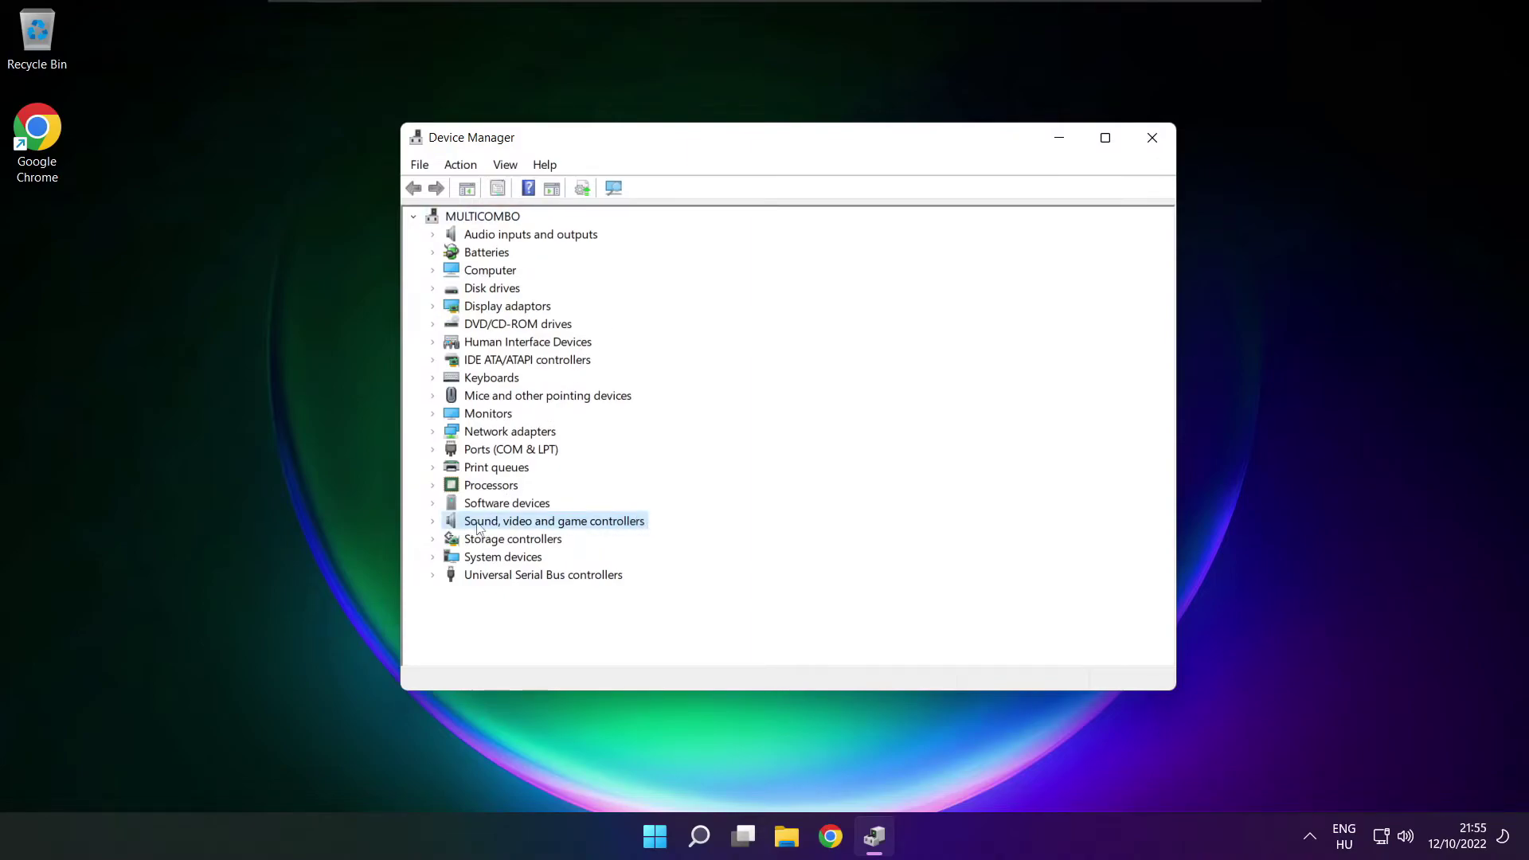
double_click(449, 524)
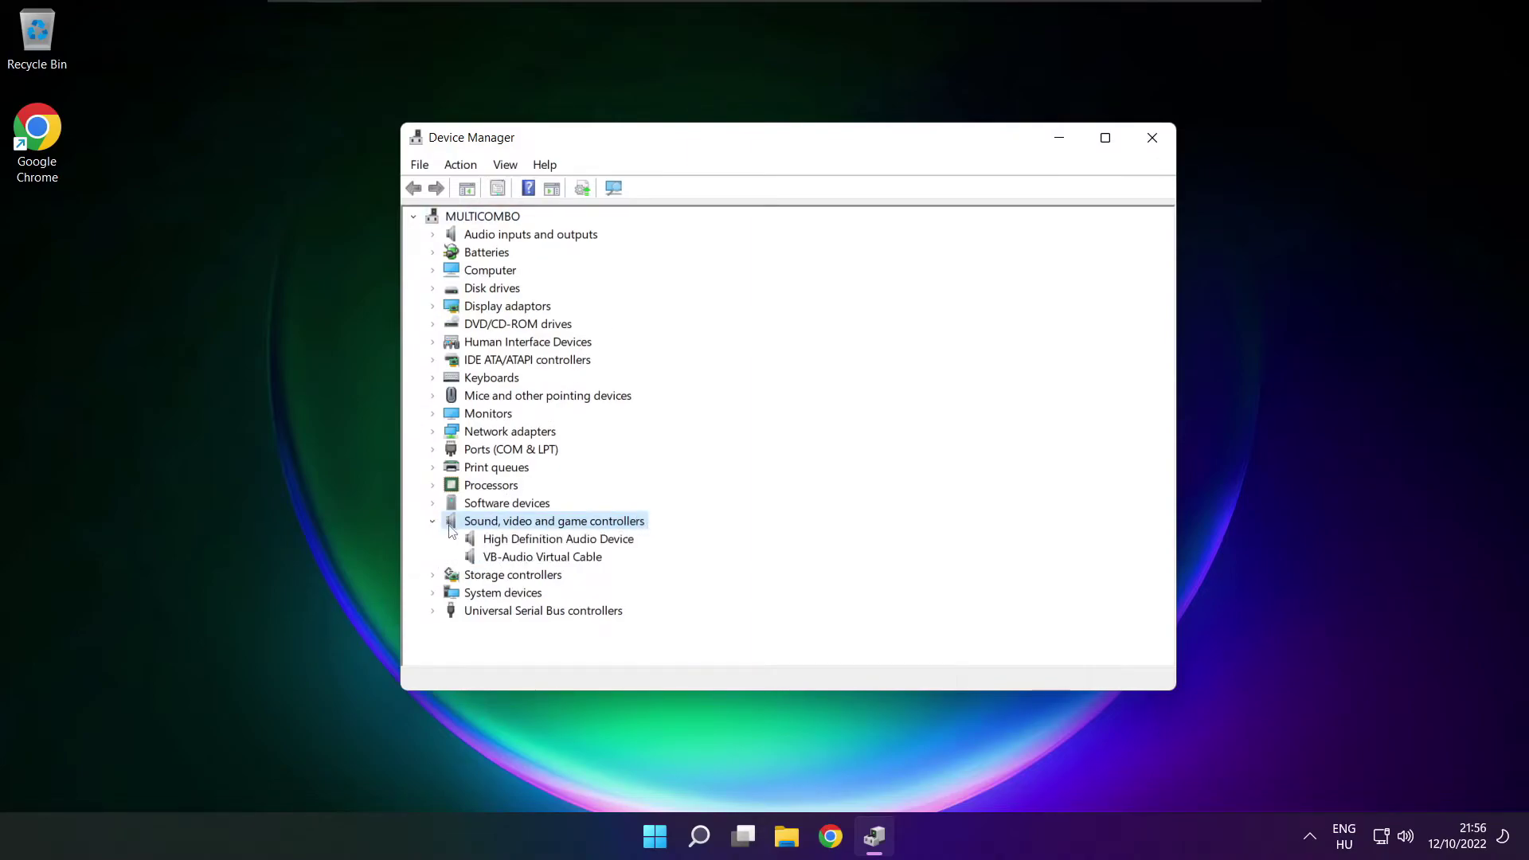
left_click(504, 541)
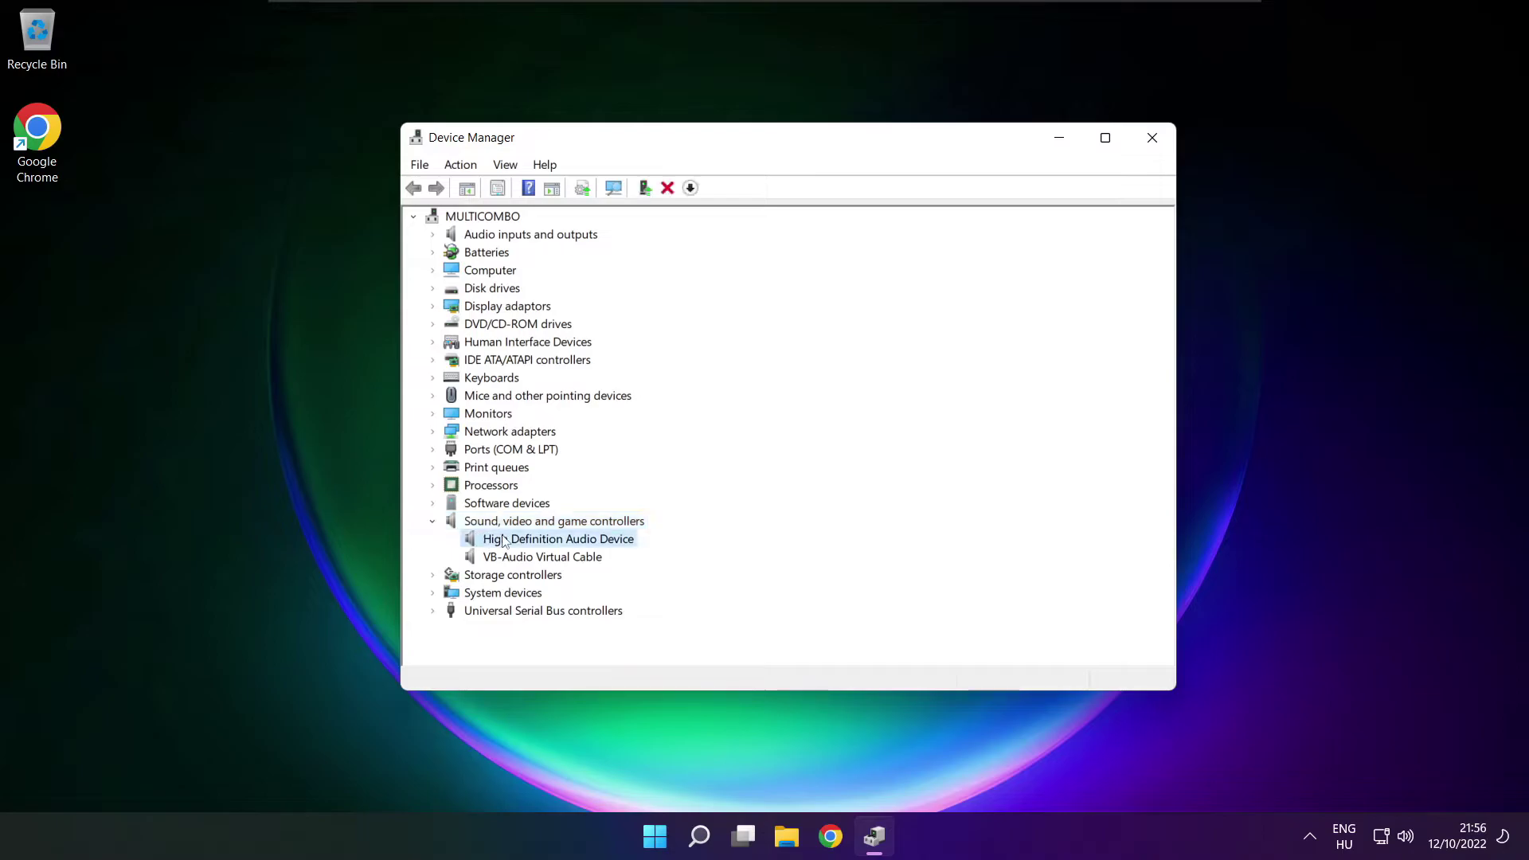
right_click(546, 543)
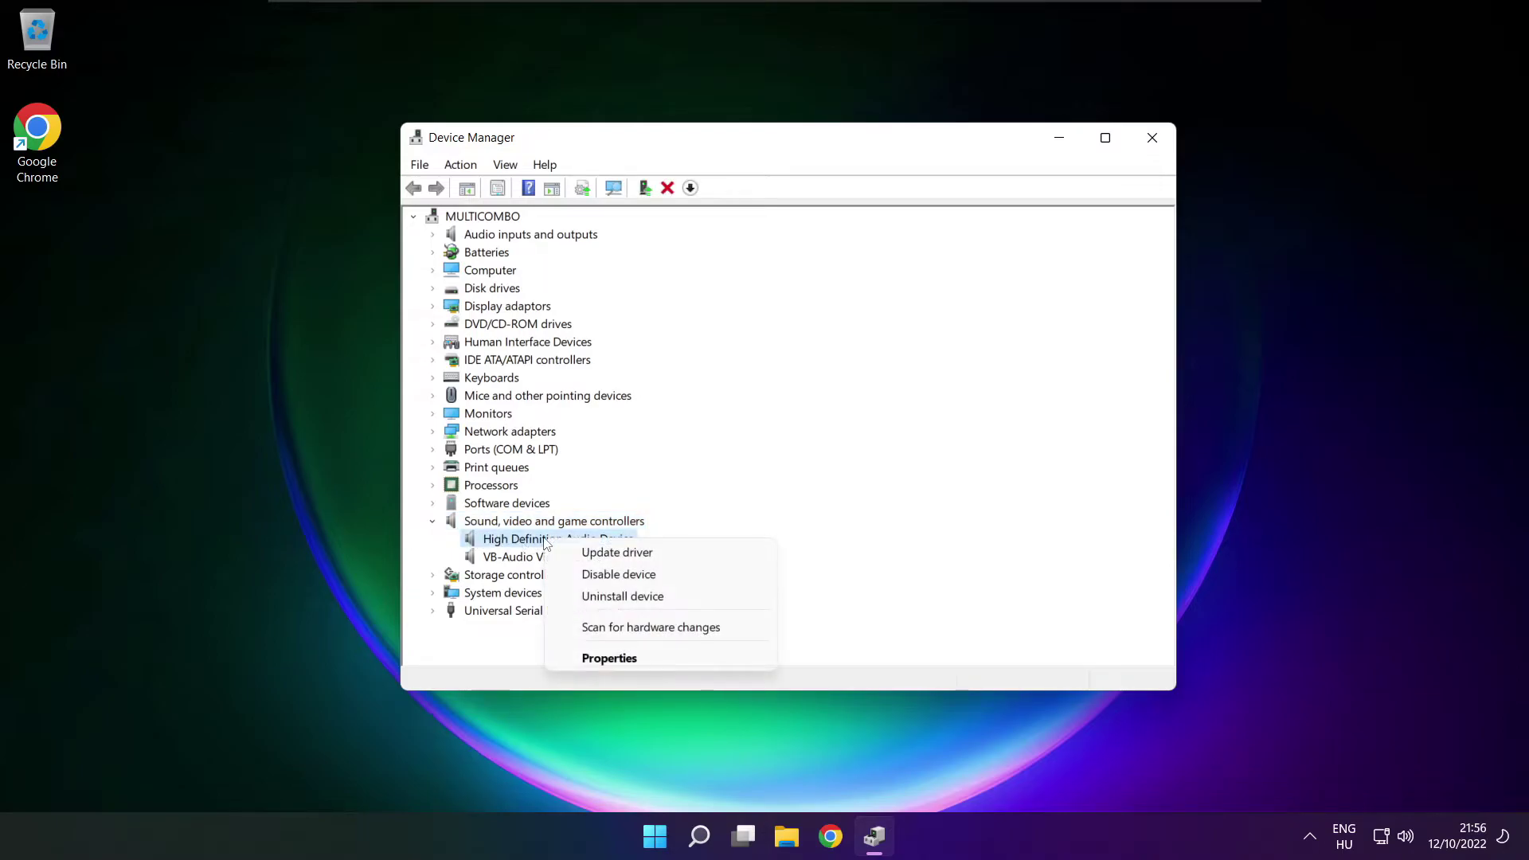
left_click(689, 556)
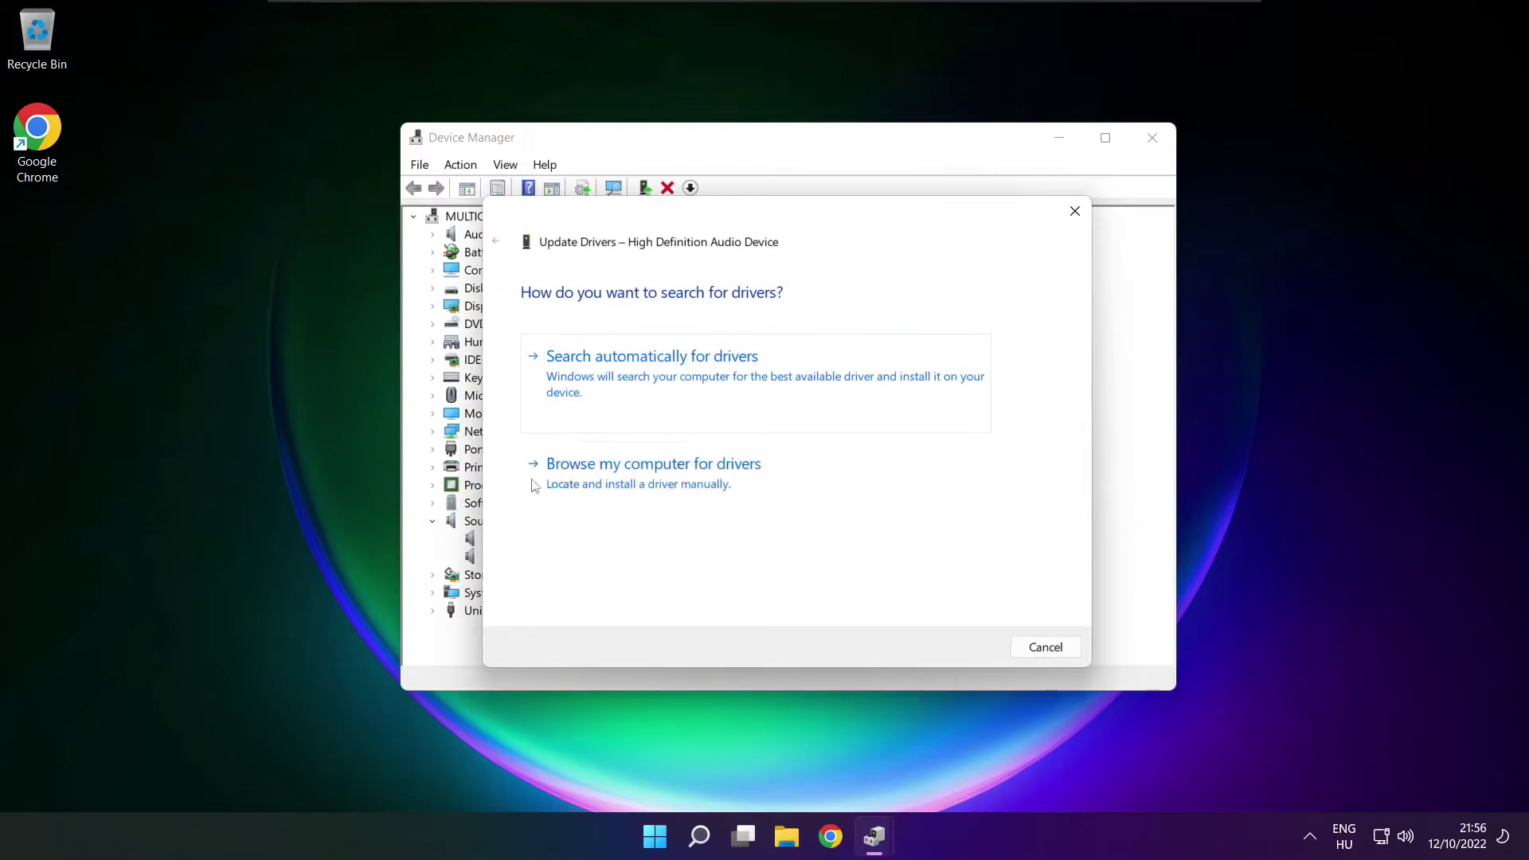
Reinstall the High Definition Audio Device driver from the local driver list, accepting the warning.
left_click(690, 484)
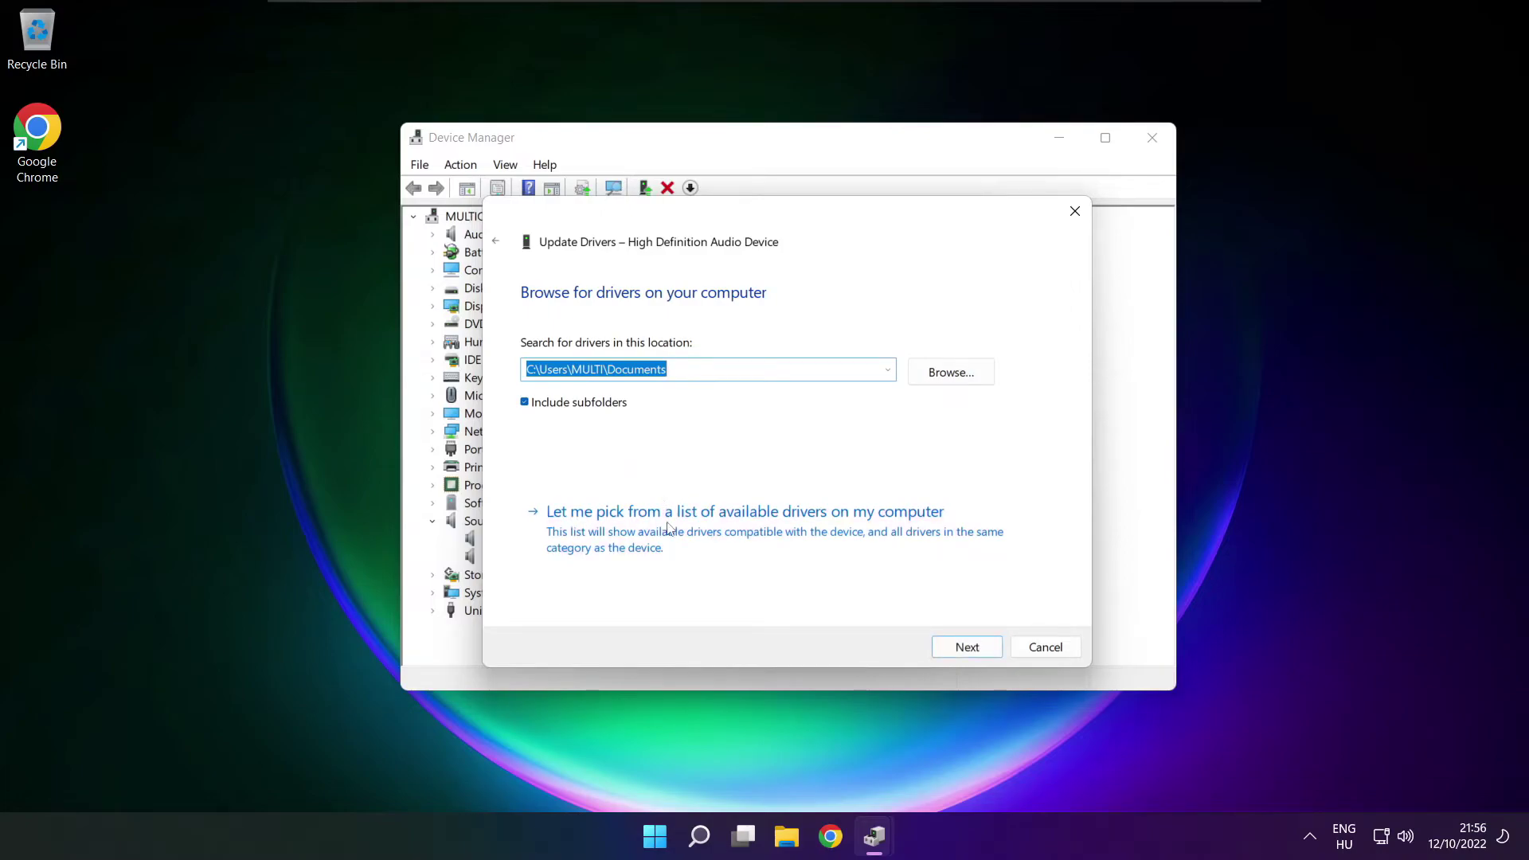
left_click(752, 542)
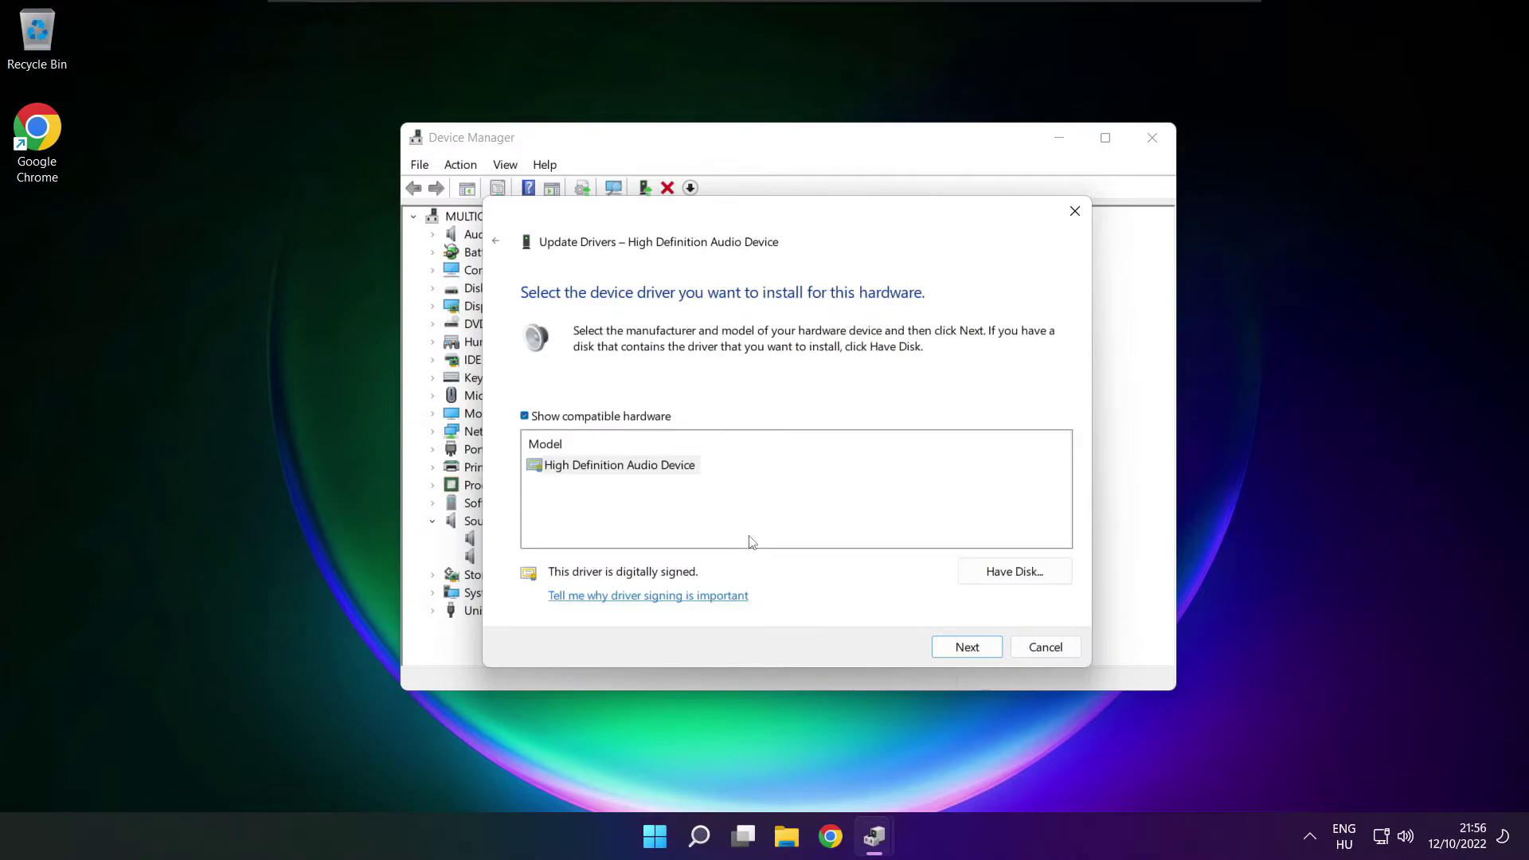
left_click(601, 469)
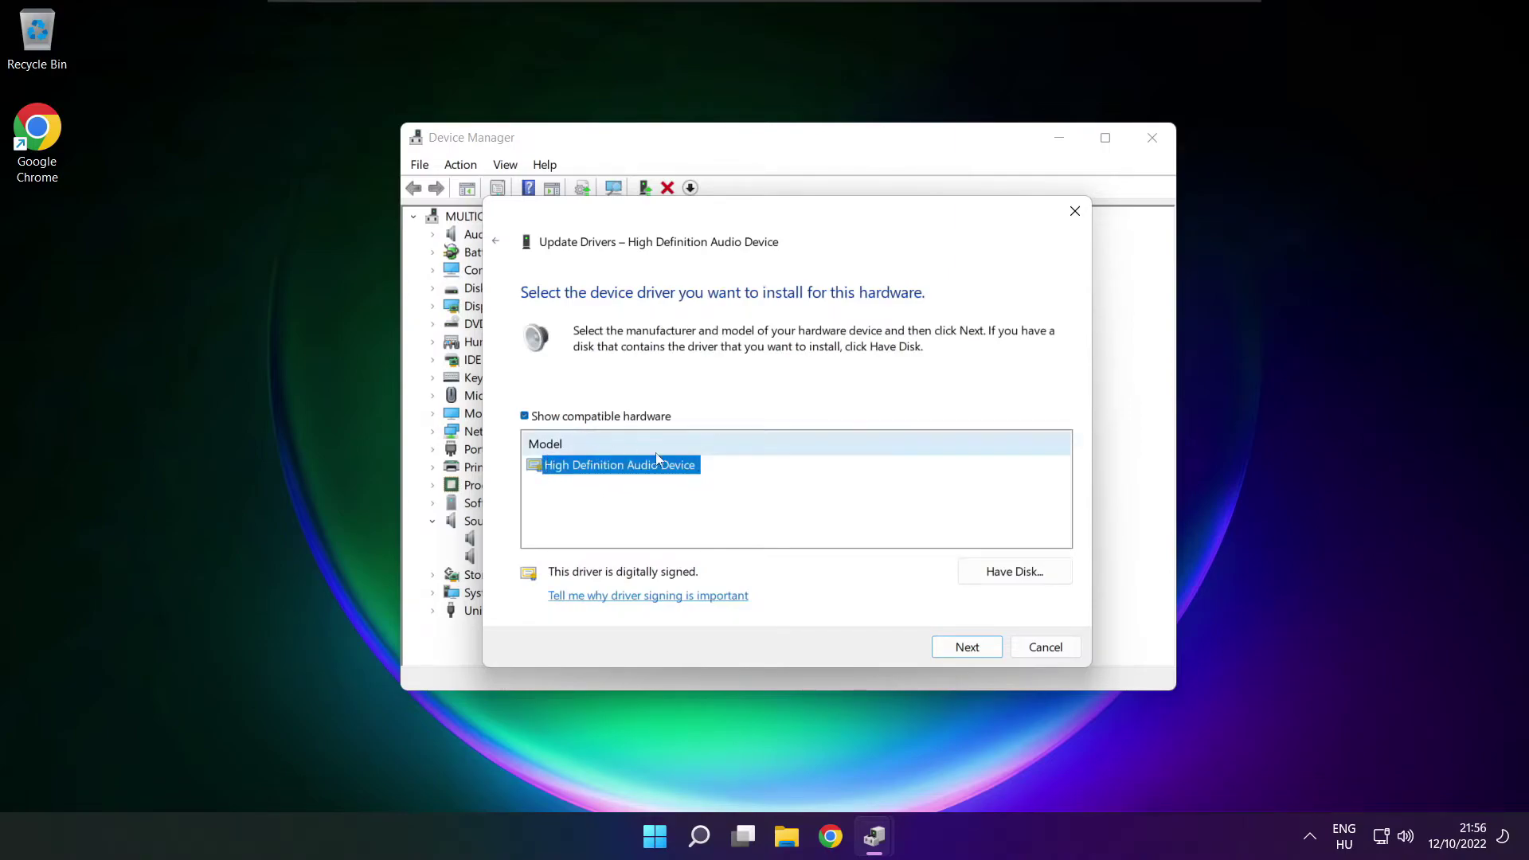
left_click(970, 652)
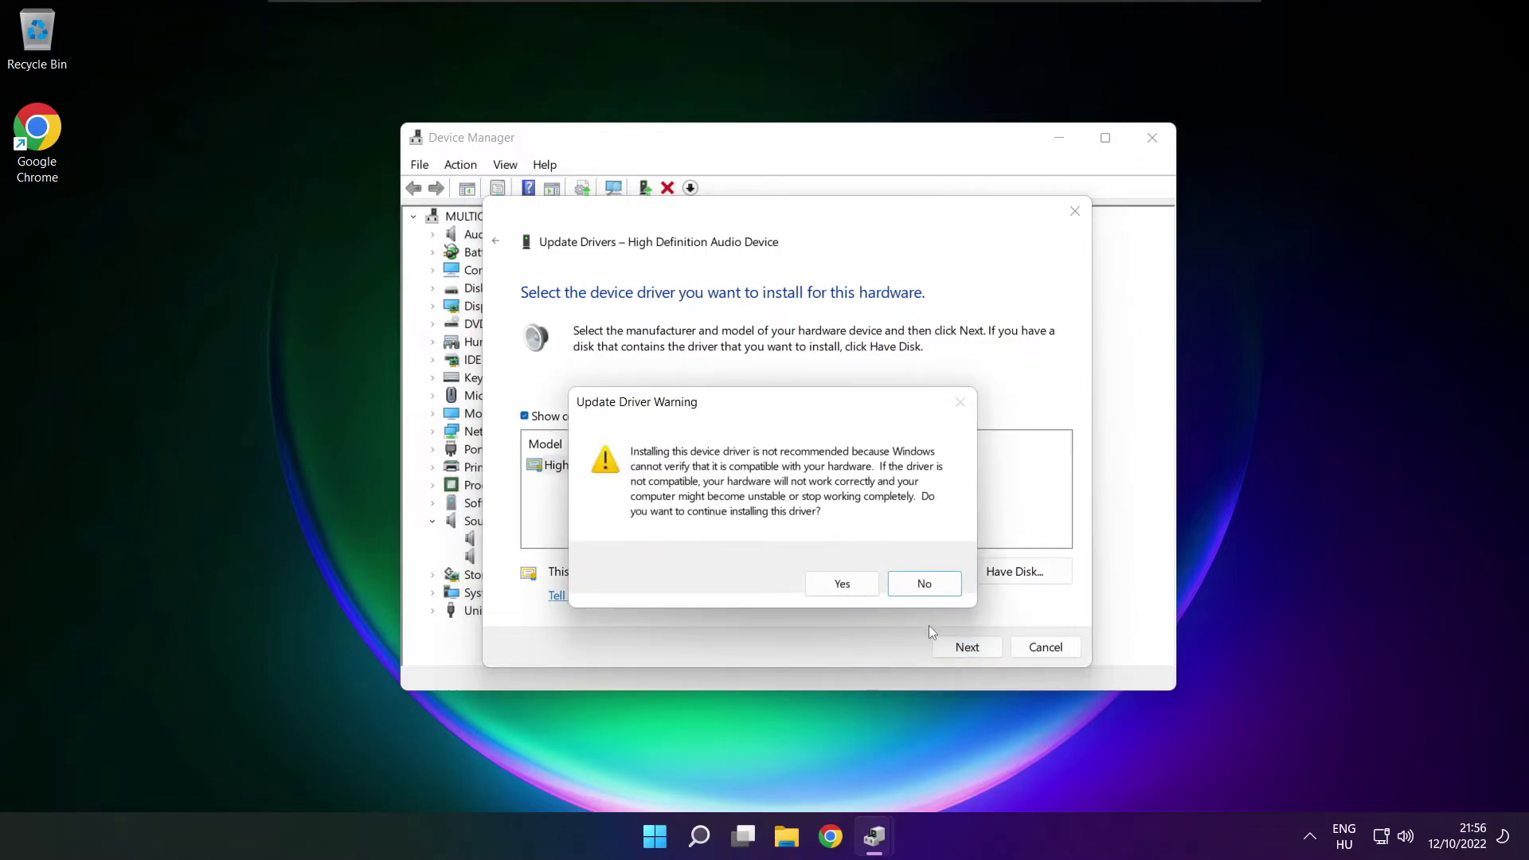
left_click(846, 585)
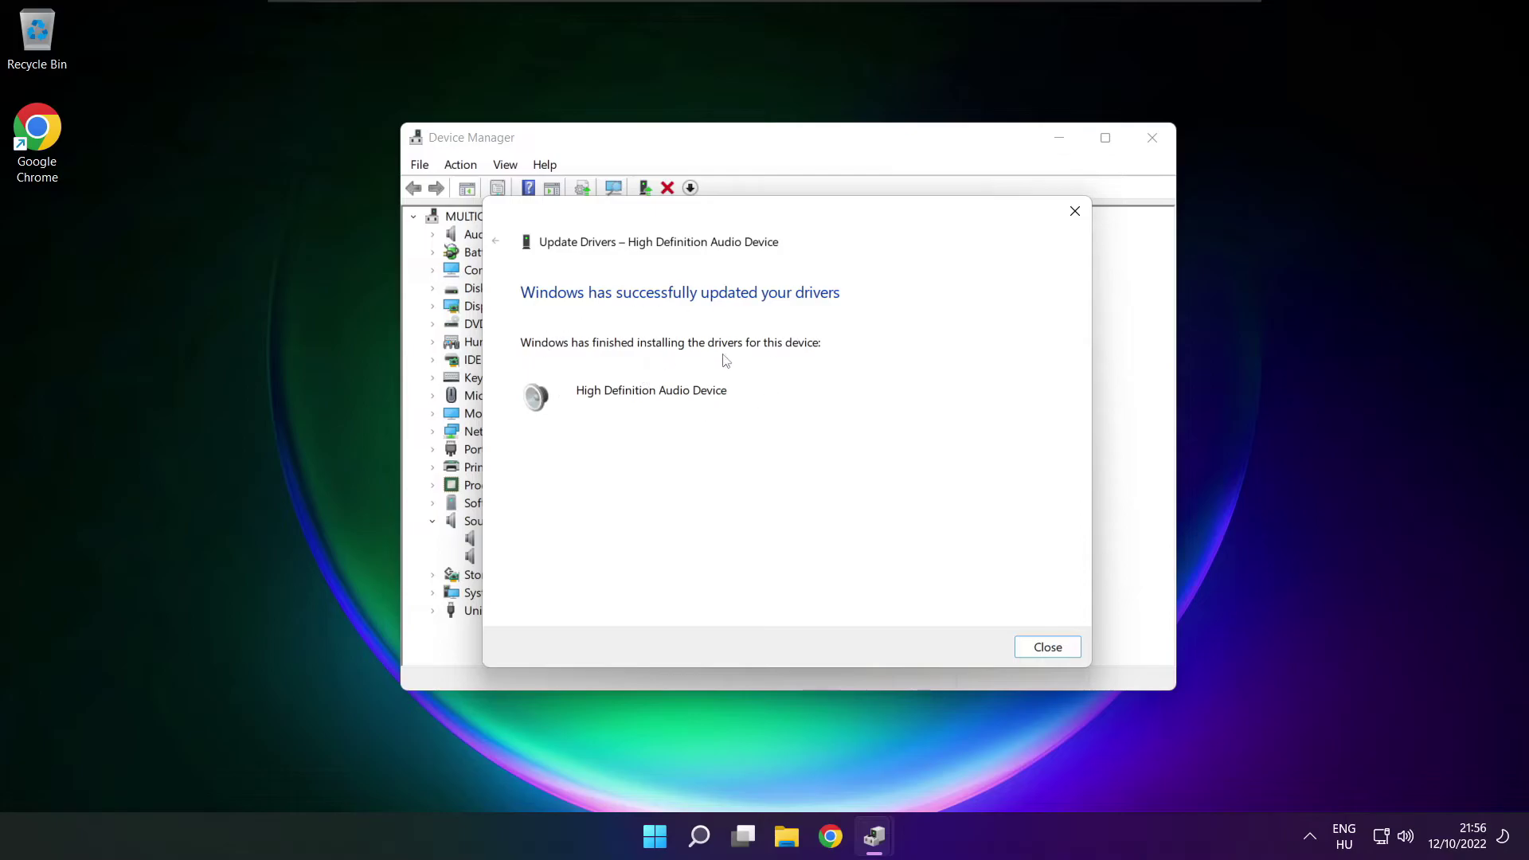
left_click(1058, 654)
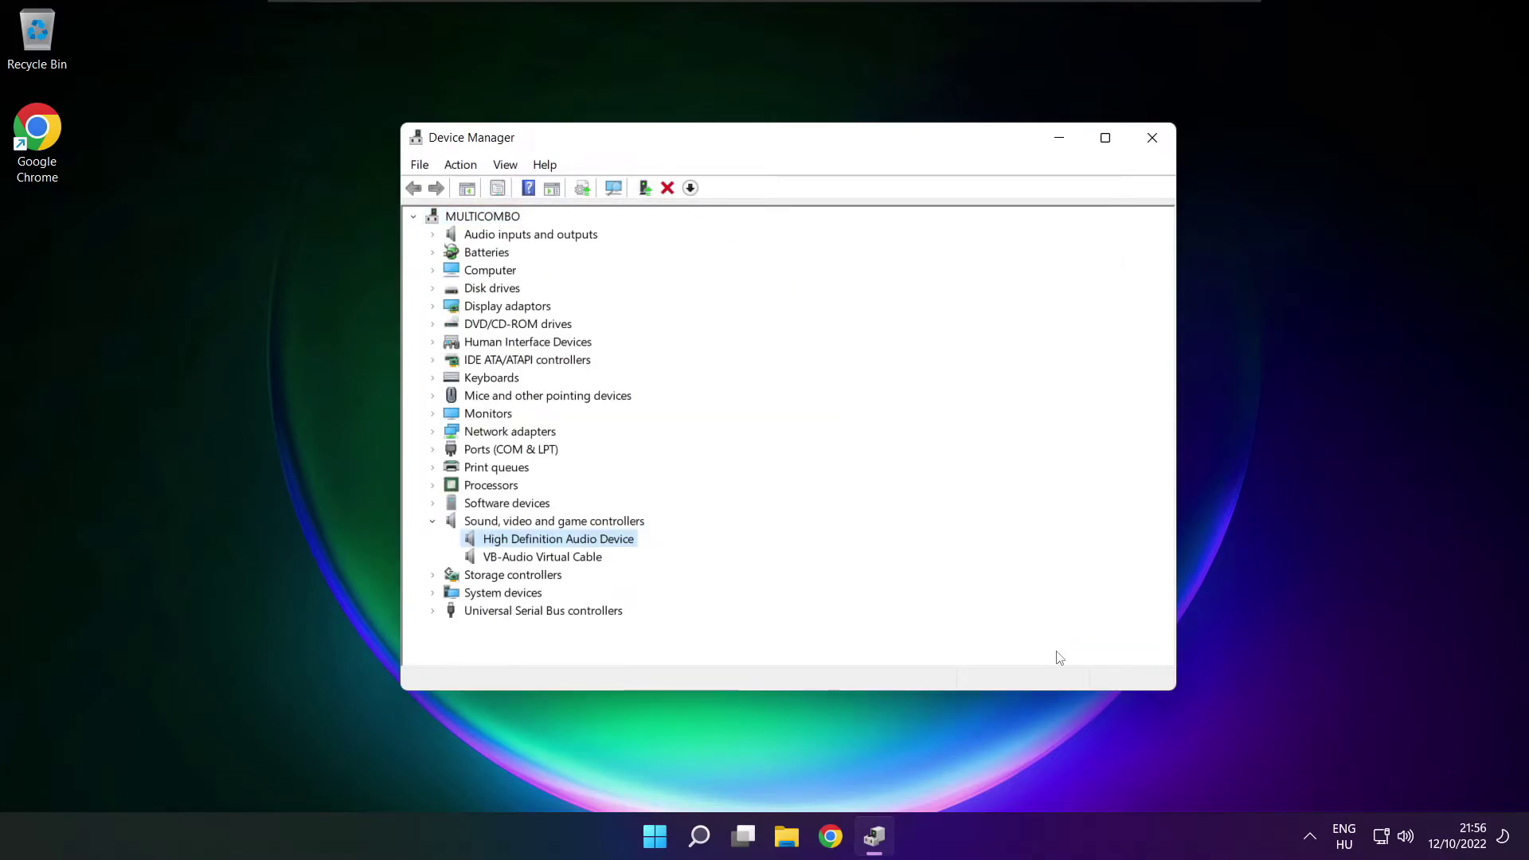
Close Device Manager and bring up the Start menu's power options to restart.
left_click(1155, 141)
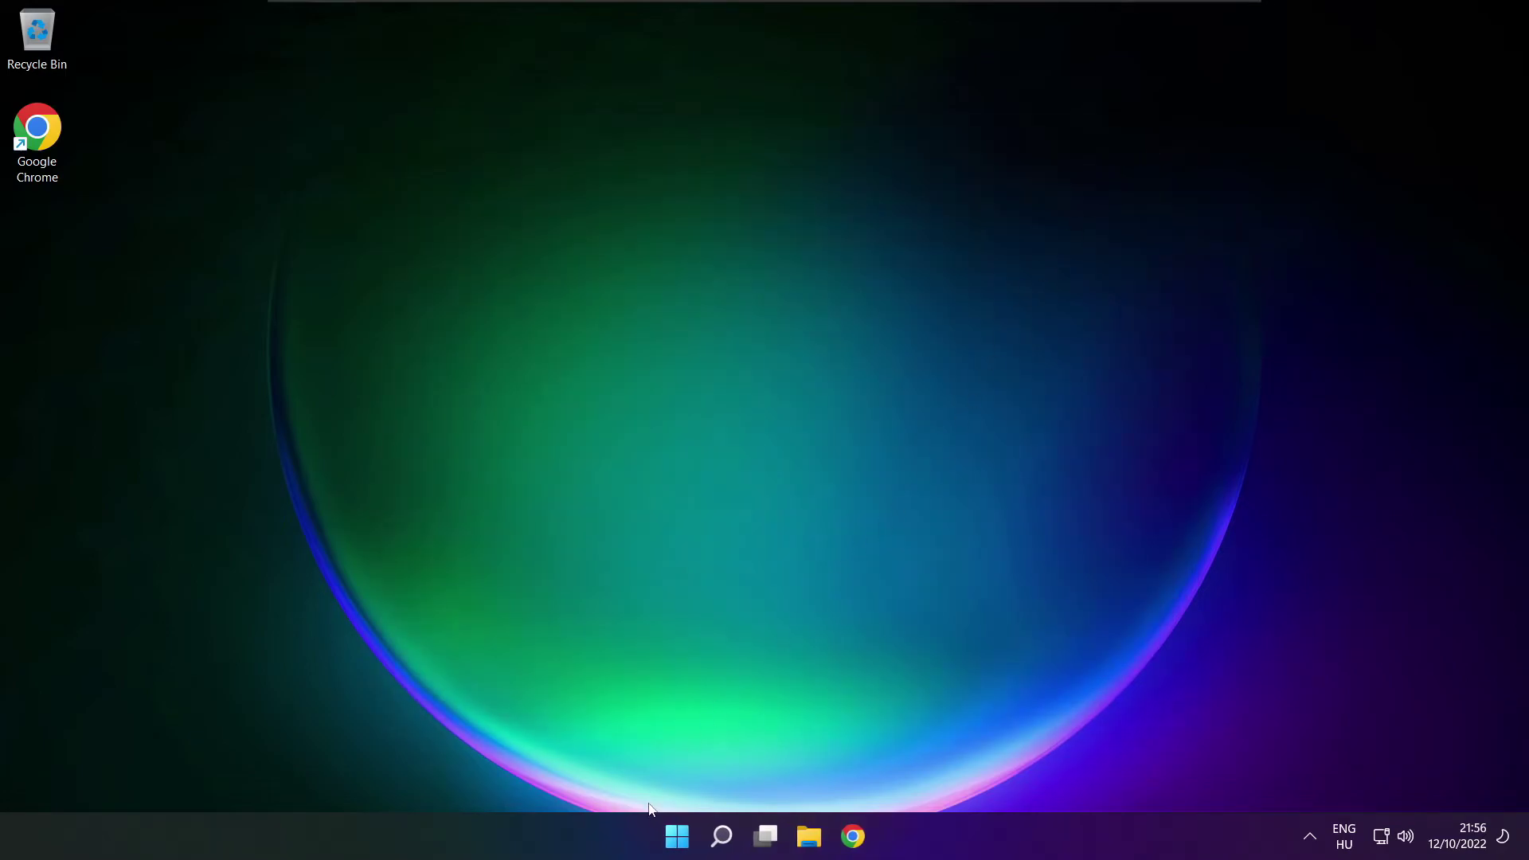
left_click(689, 830)
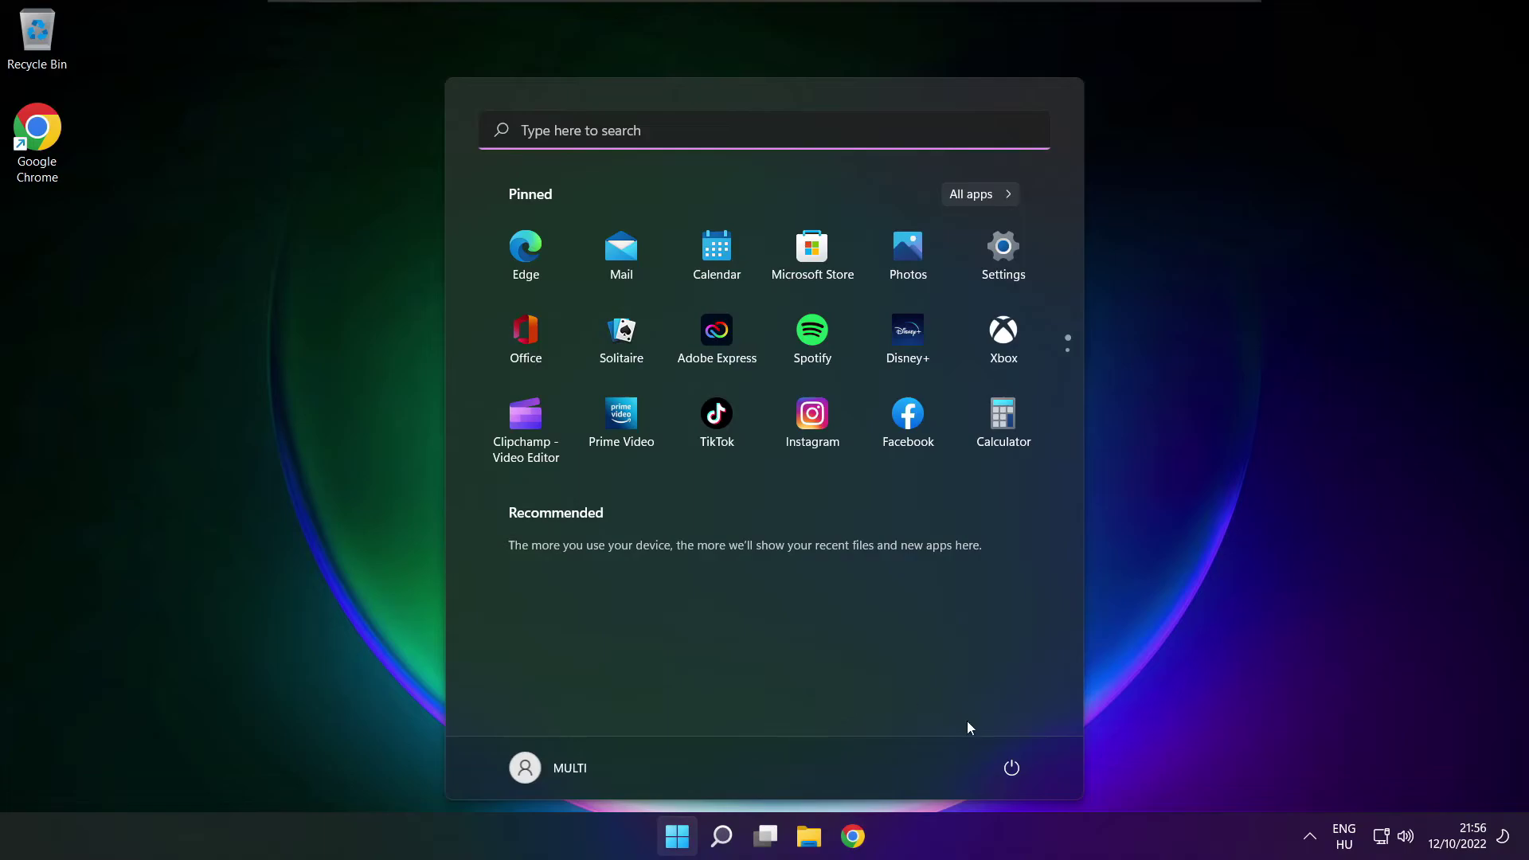
left_click(1012, 767)
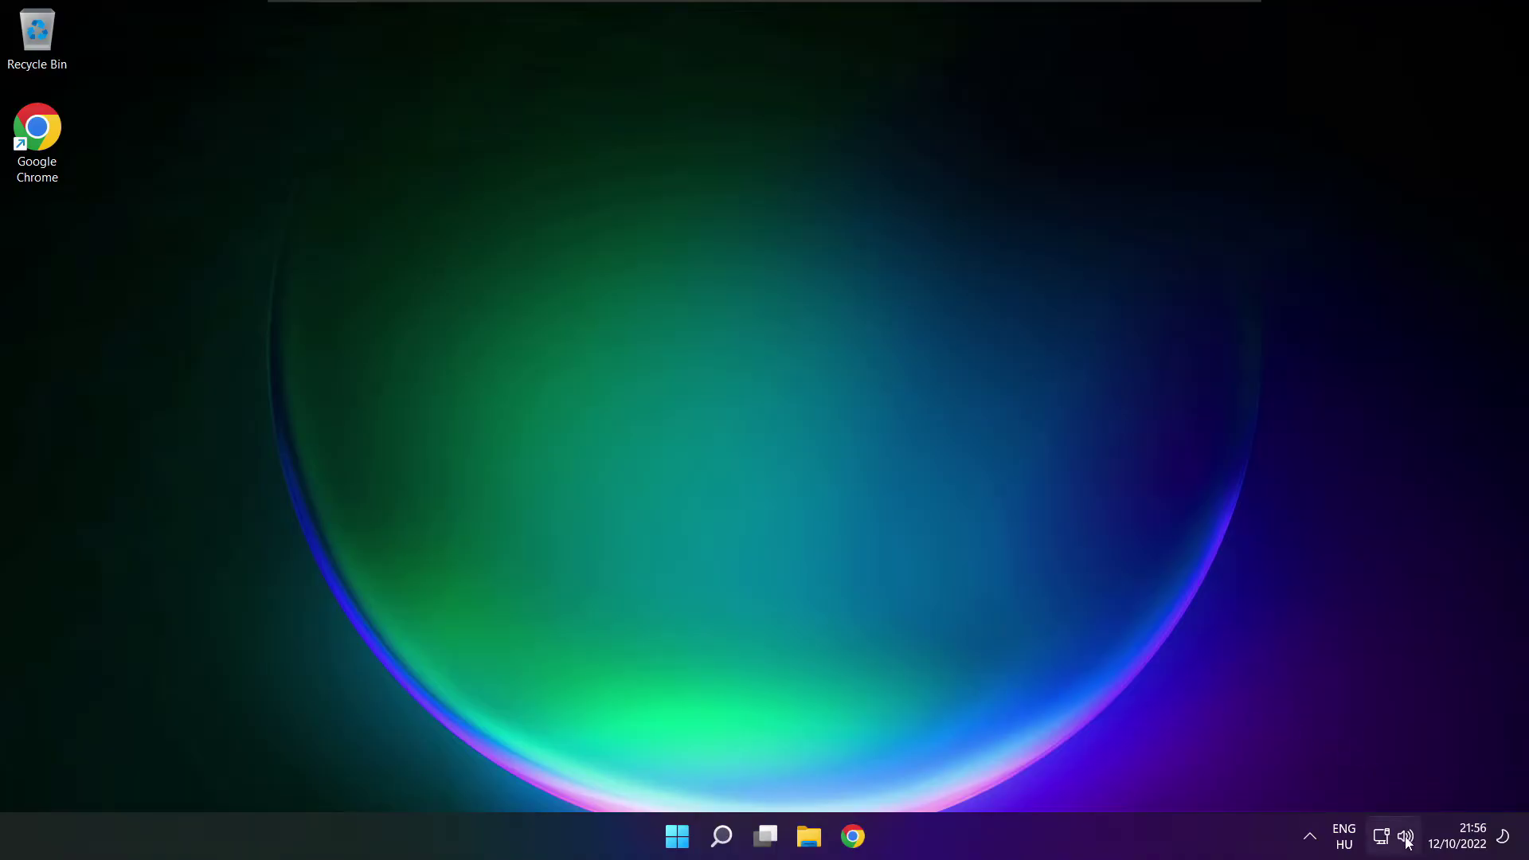
Open System > Sound from the taskbar speaker icon and scroll down to the Advanced section.
right_click(1406, 836)
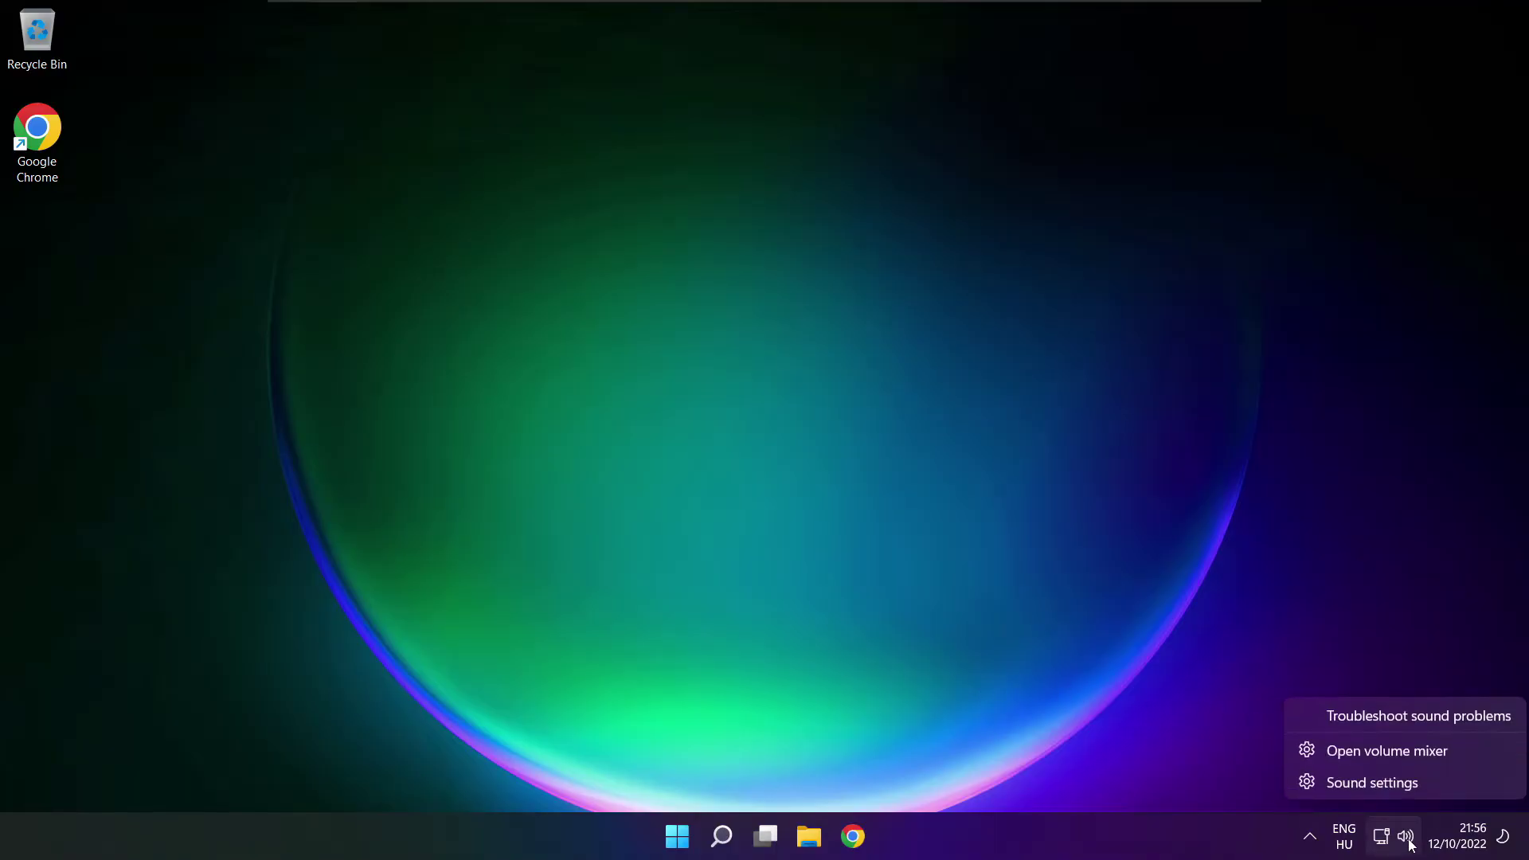
left_click(1429, 784)
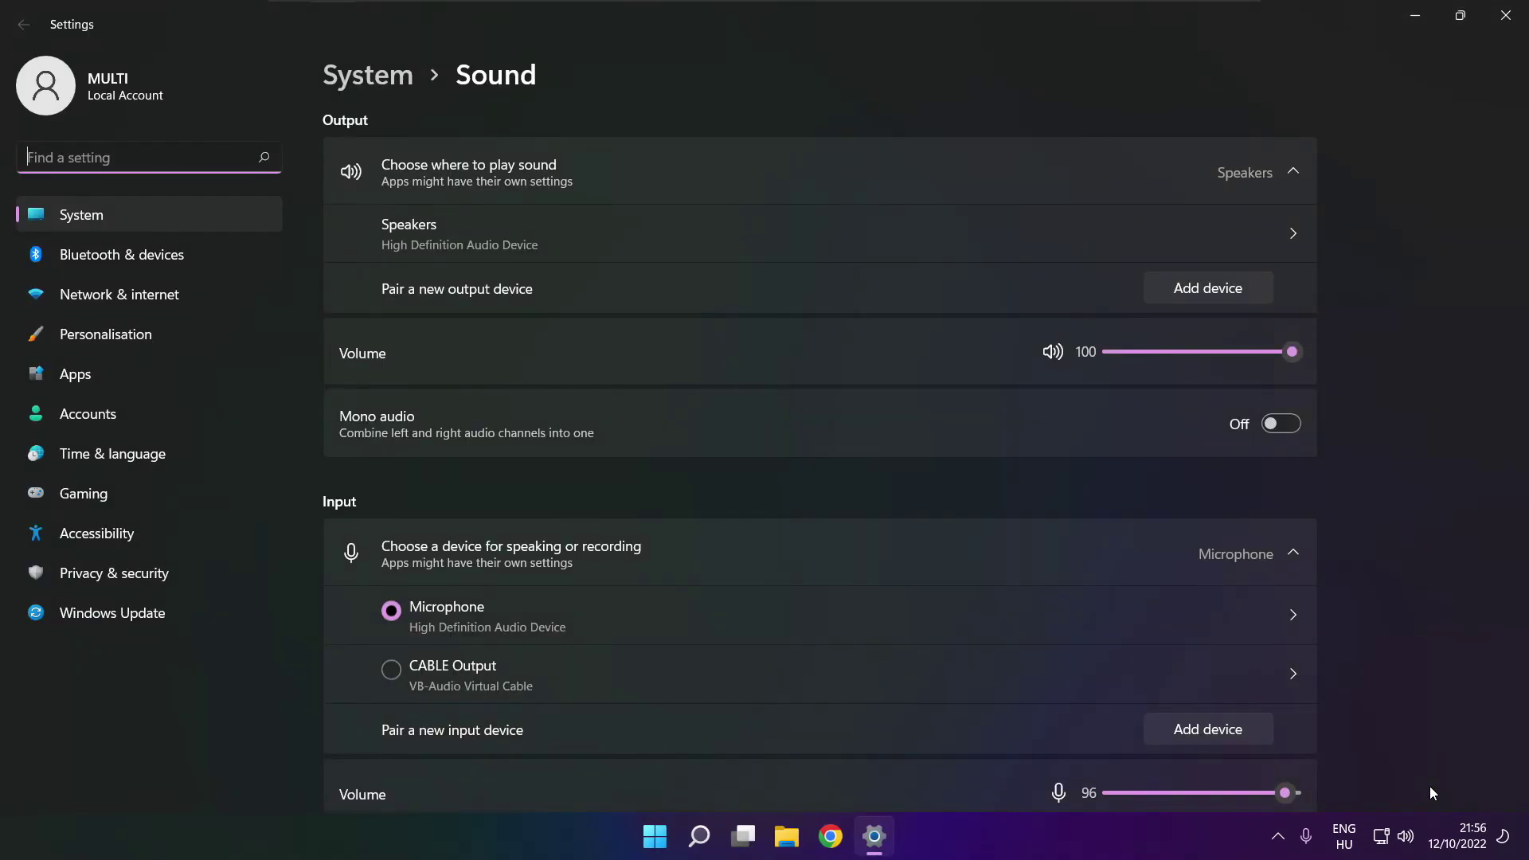
scroll(819, 453, "down", 3)
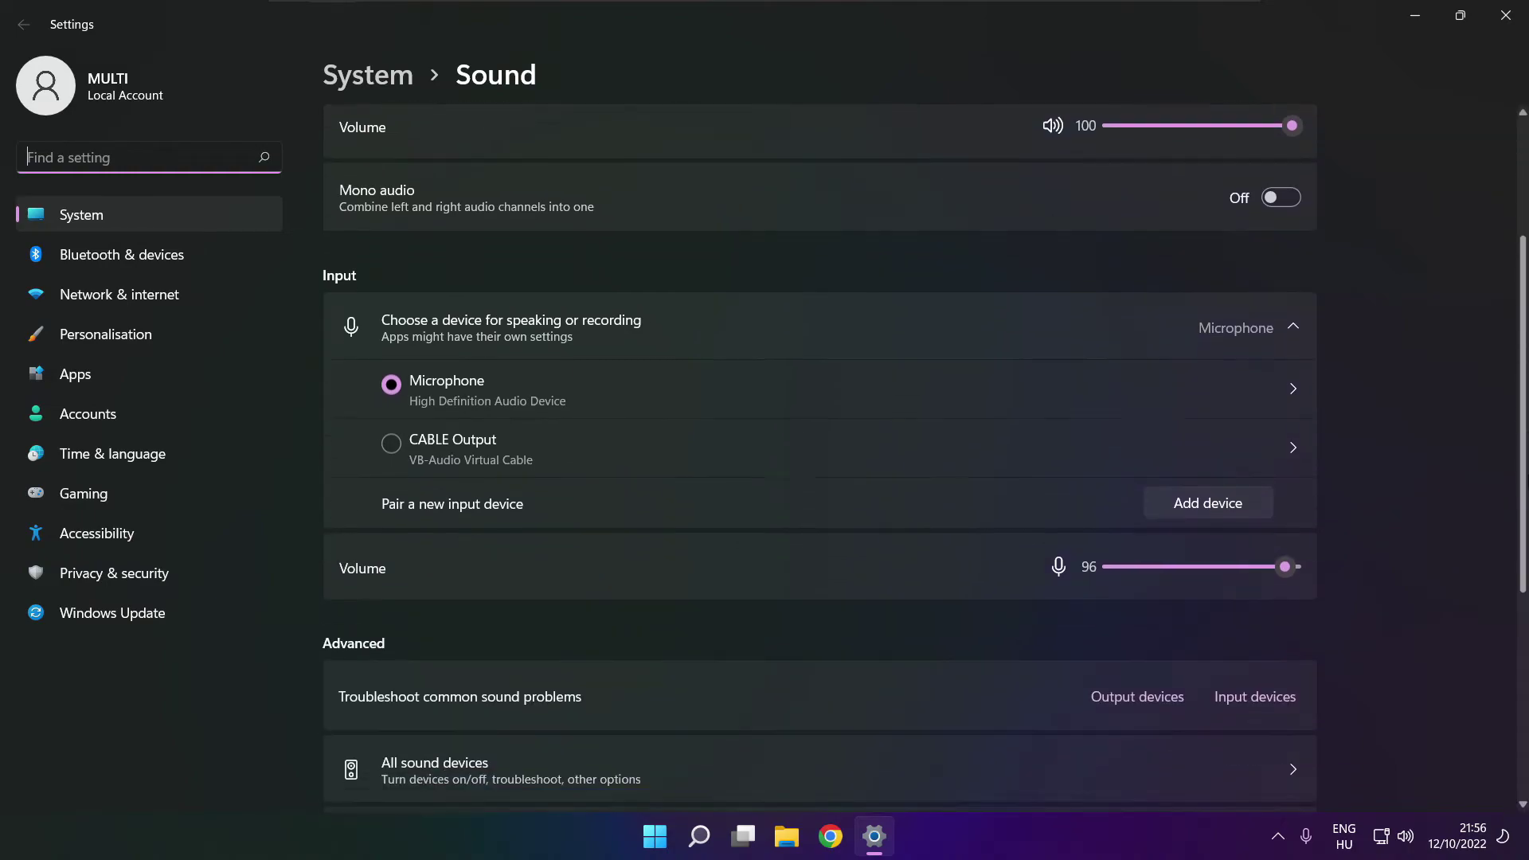
scroll(819, 453, "down", 2)
scroll(819, 453, "down", 2)
scroll(820, 453, "down", 1)
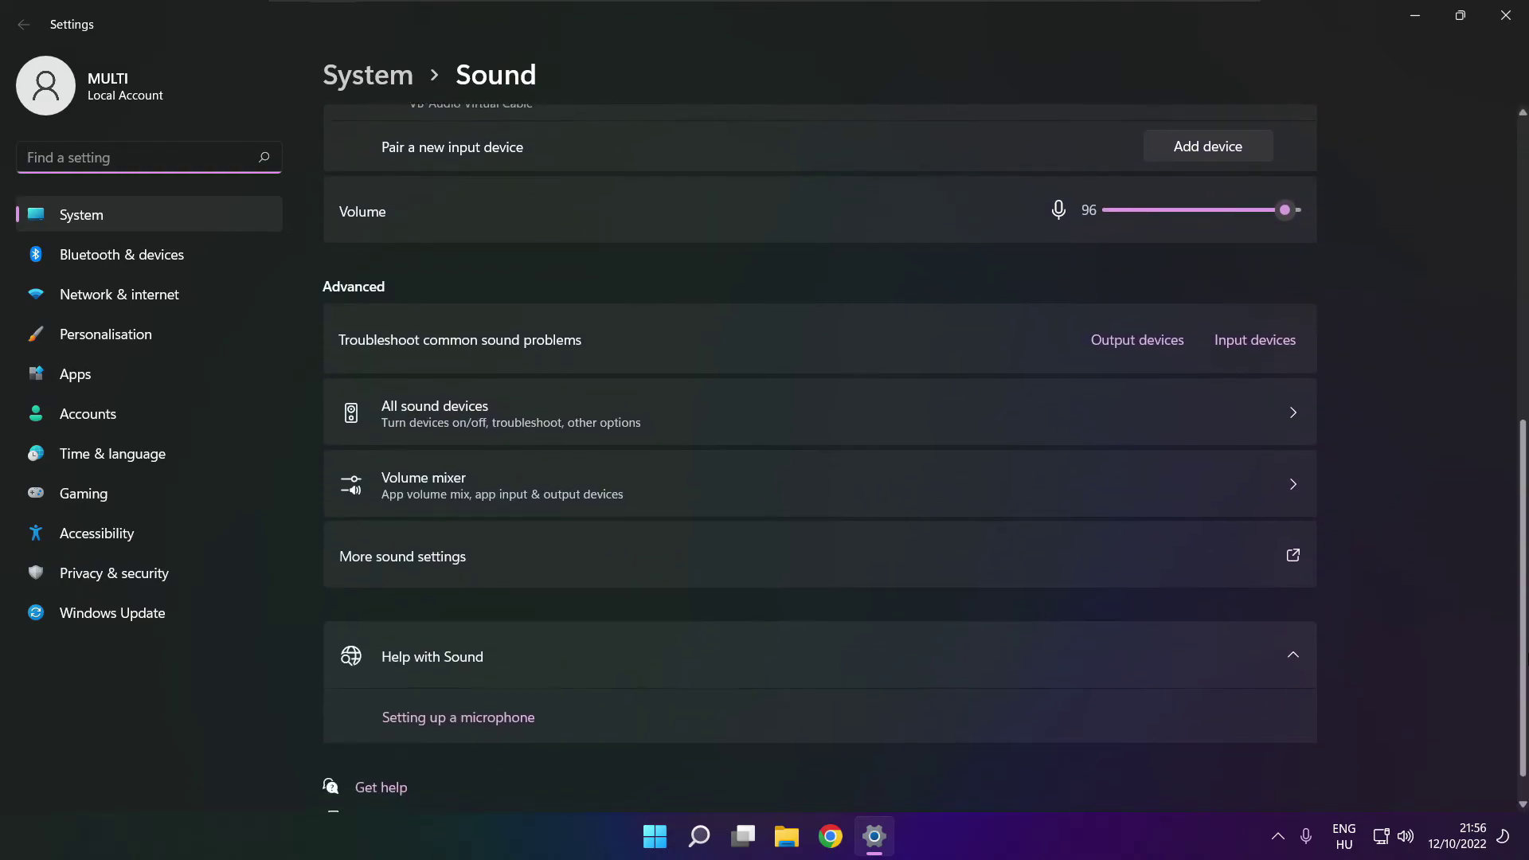
scroll(819, 452, "down", 1)
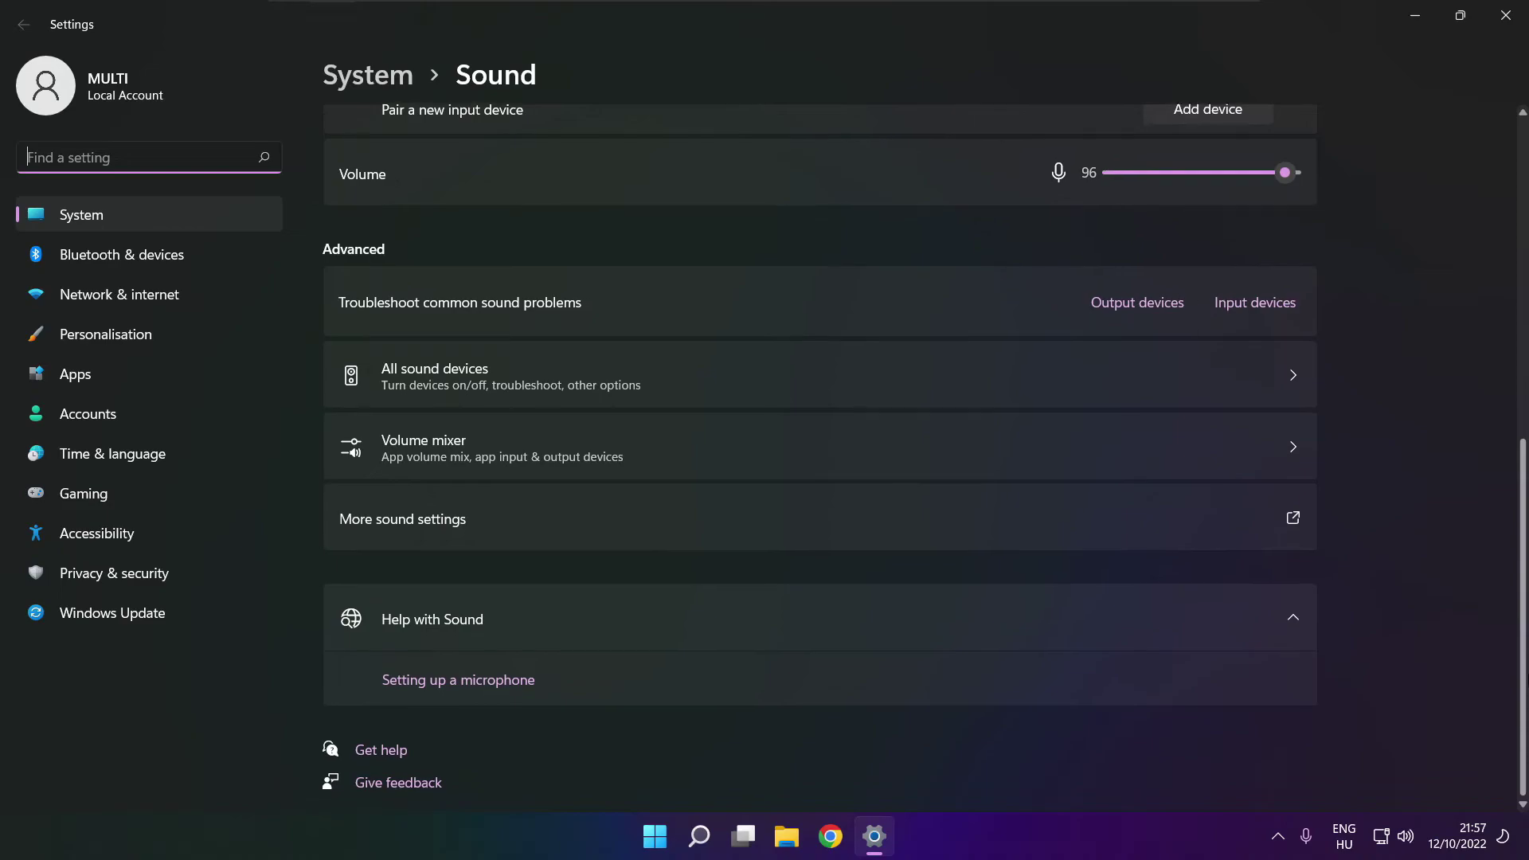
Start the Playing Audio troubleshooter from Output devices under Troubleshoot common sound problems.
left_click(1144, 310)
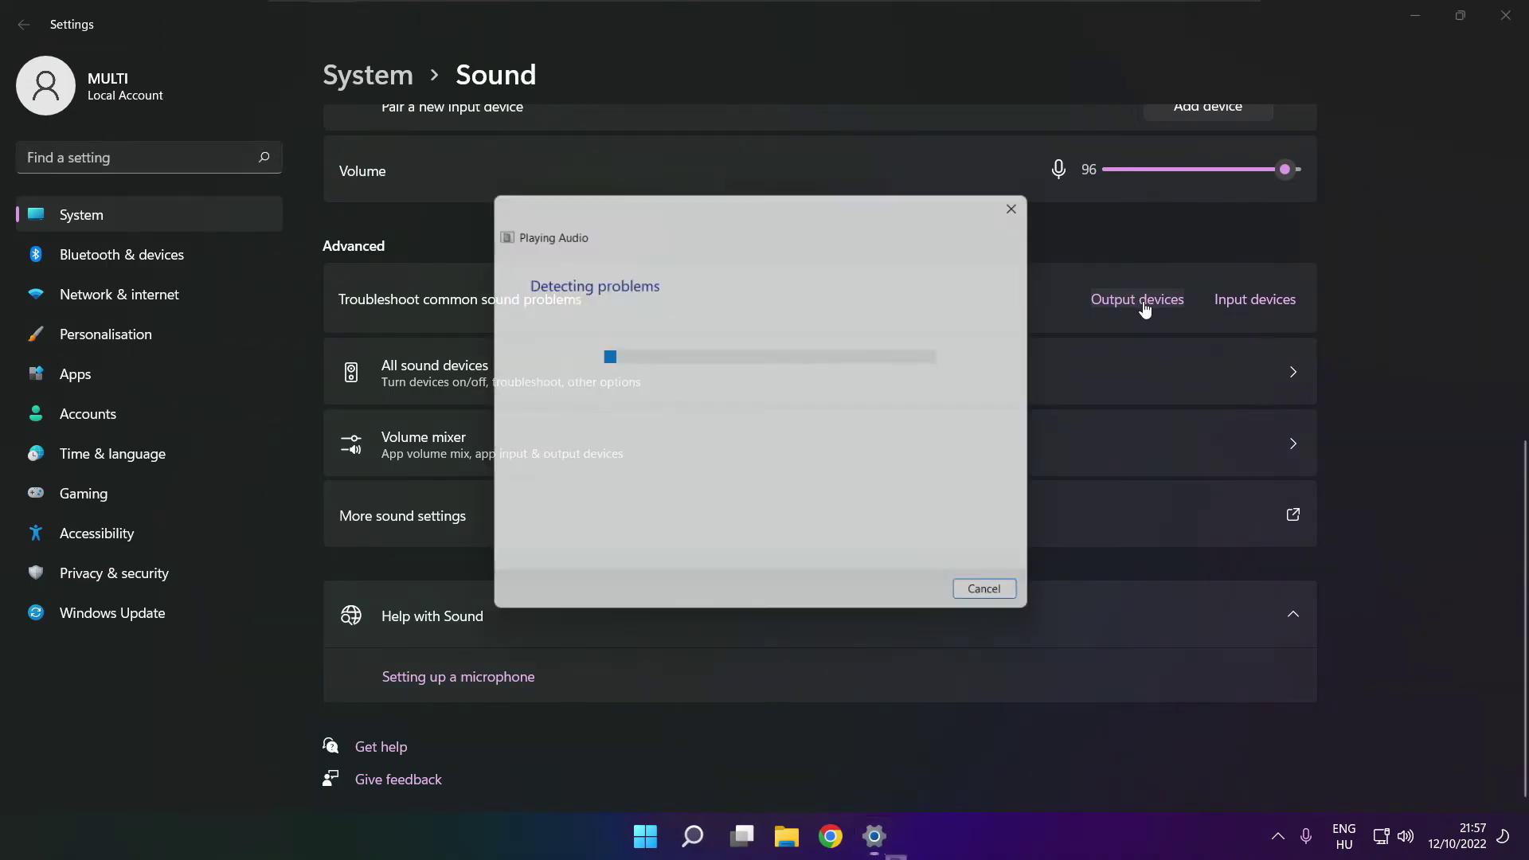